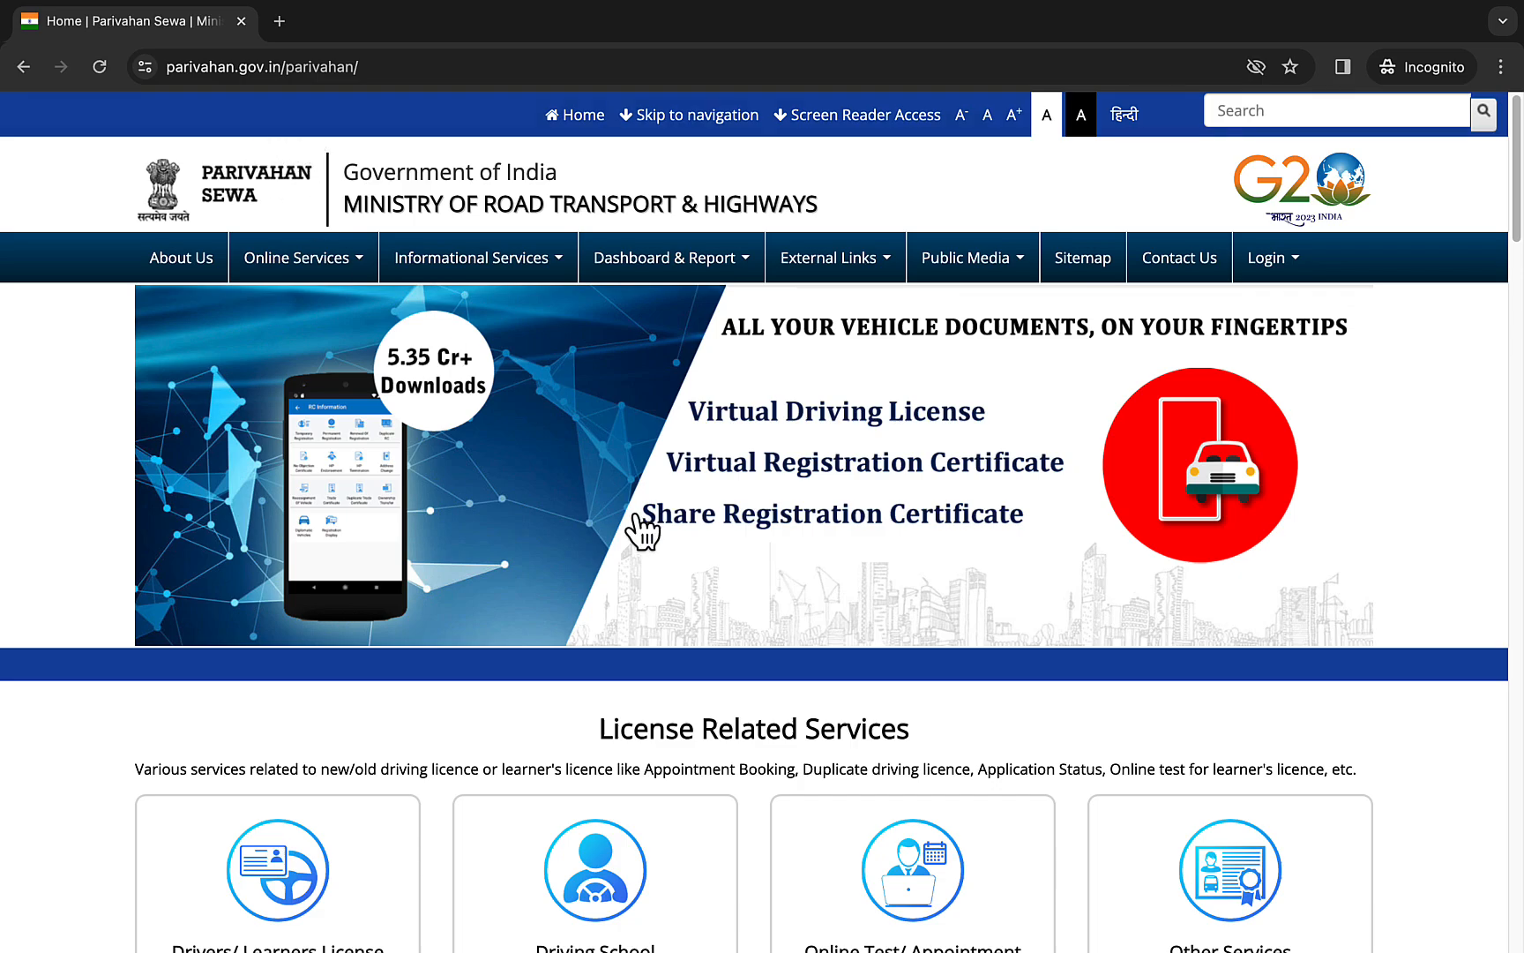
- Open the Drivers/Learners License services for Madhya Pradesh, dismiss the contactless services notice, and start Apply for Learner Licence
scroll(218, 614, down, 2)
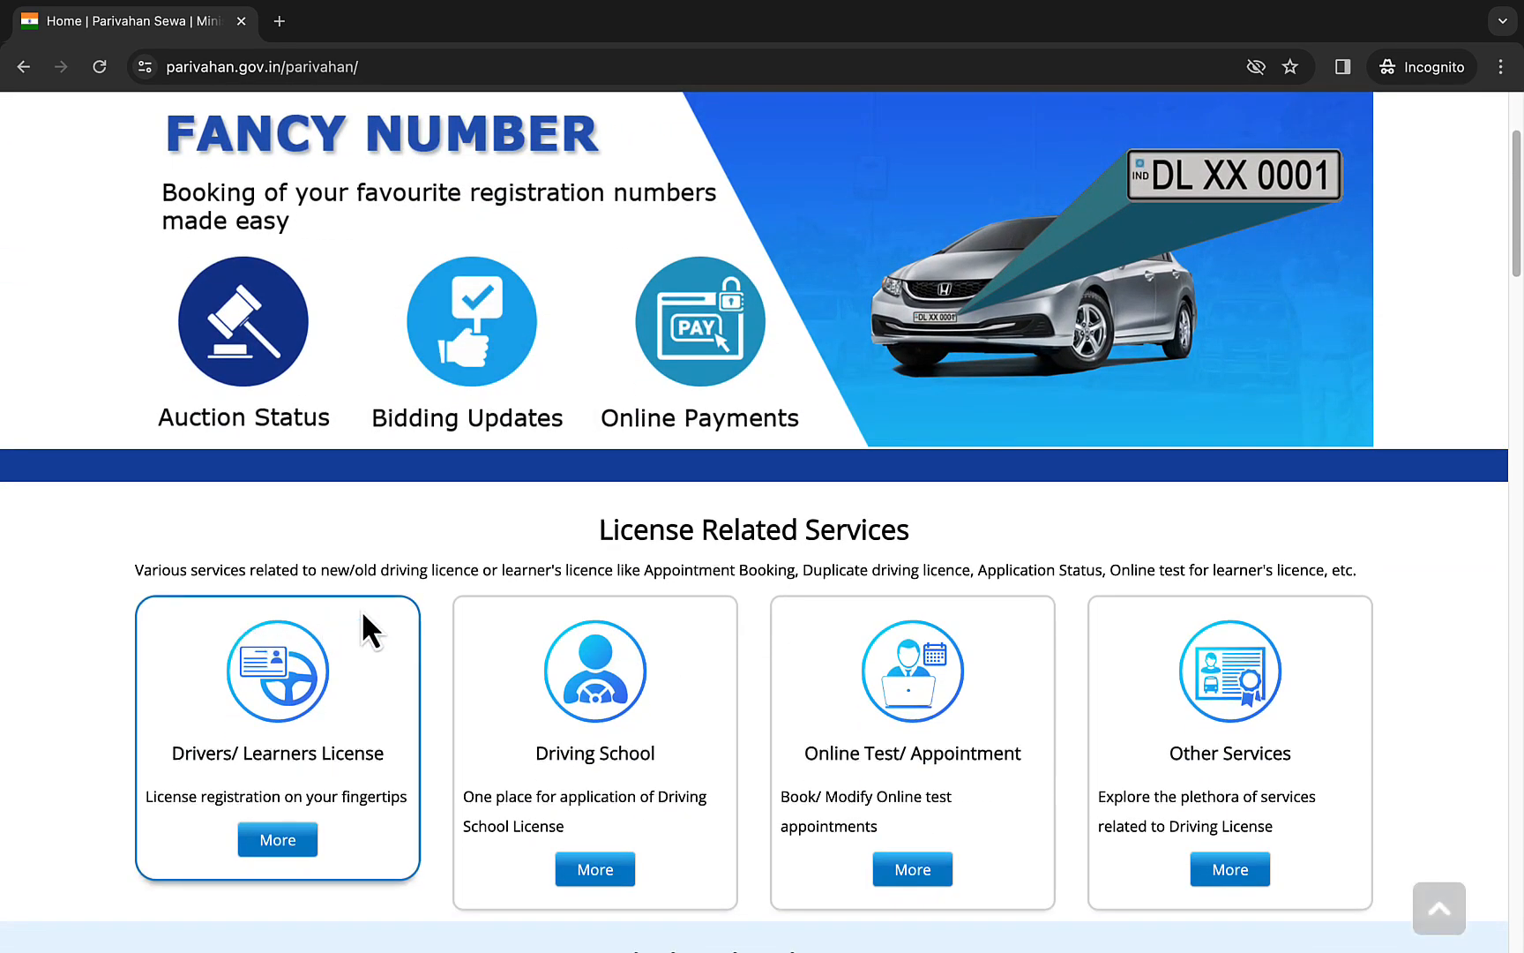
click(279, 843)
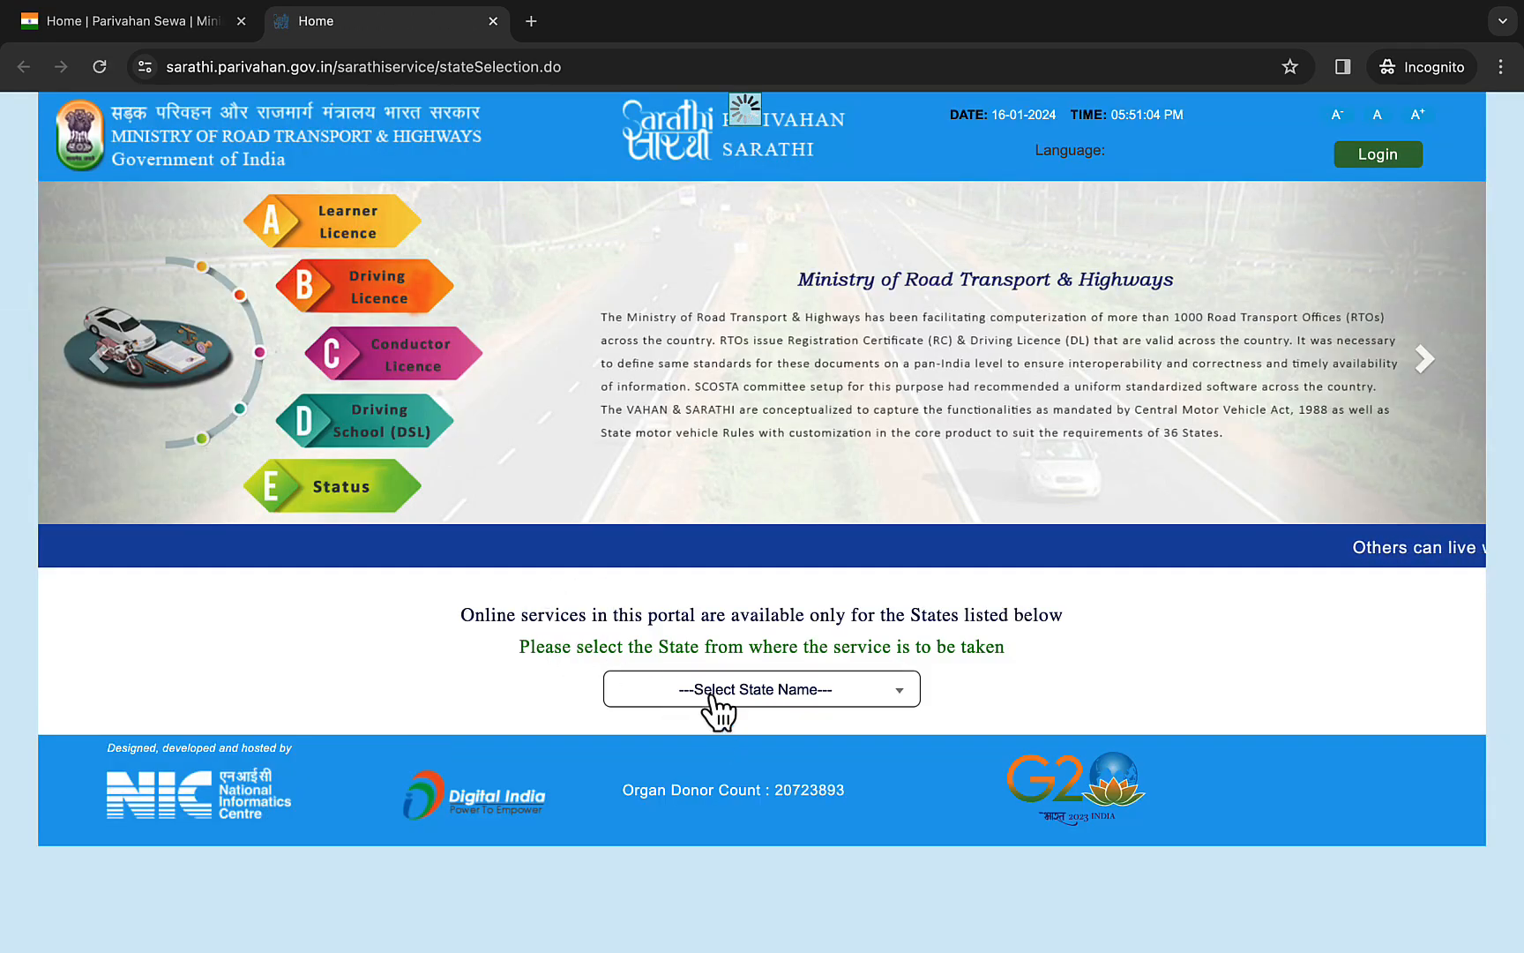
click(716, 697)
scroll(692, 585, down, 4)
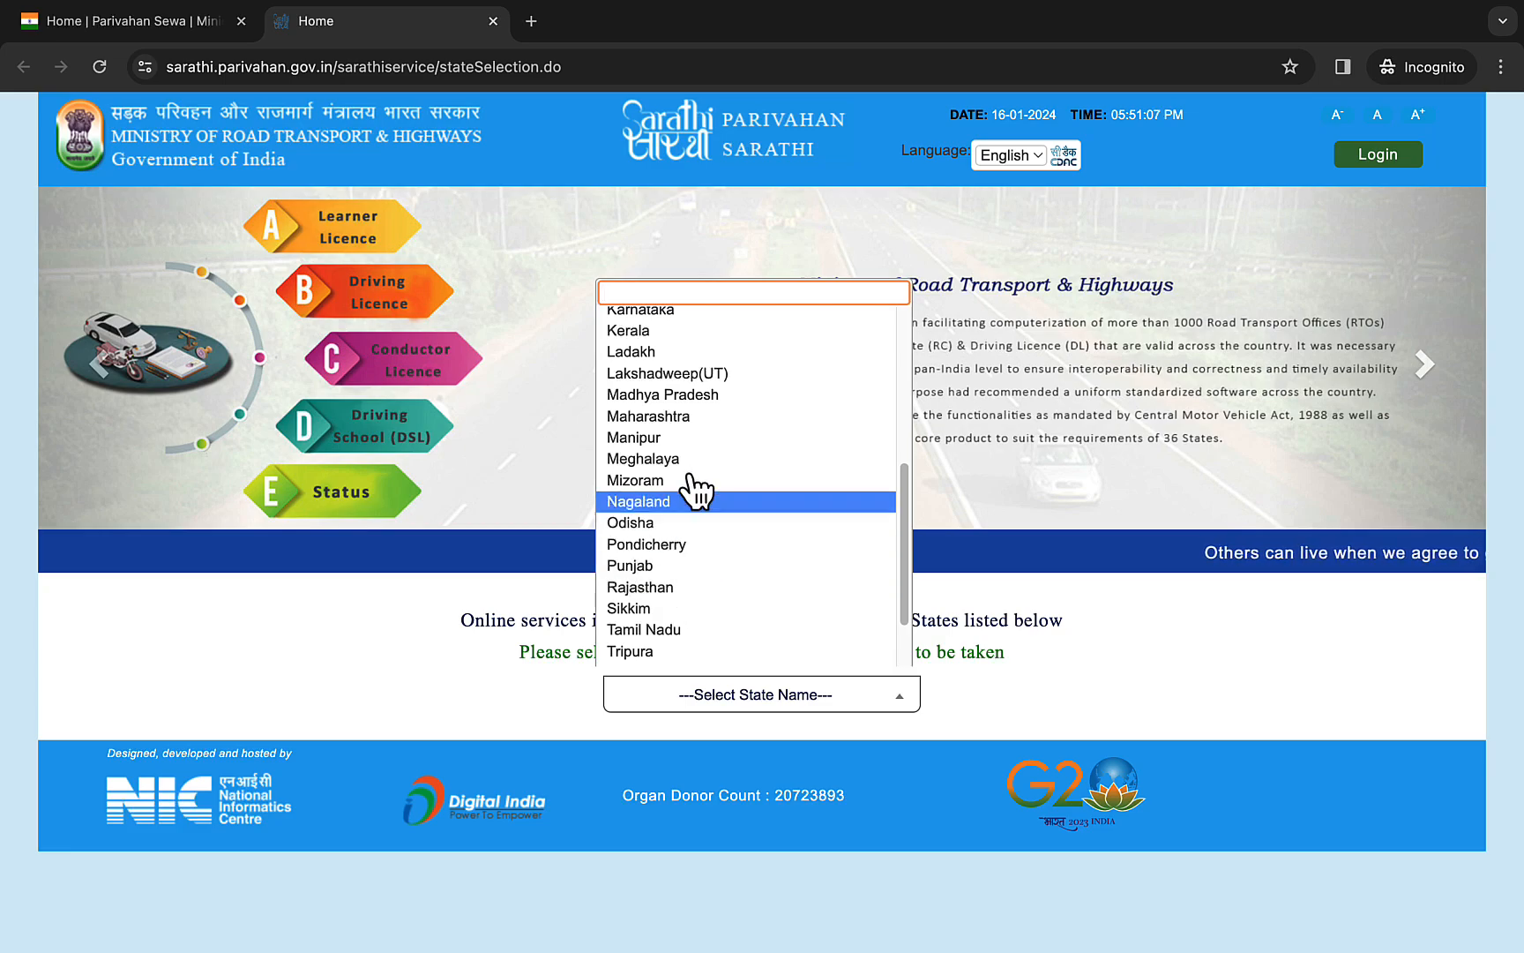
click(692, 397)
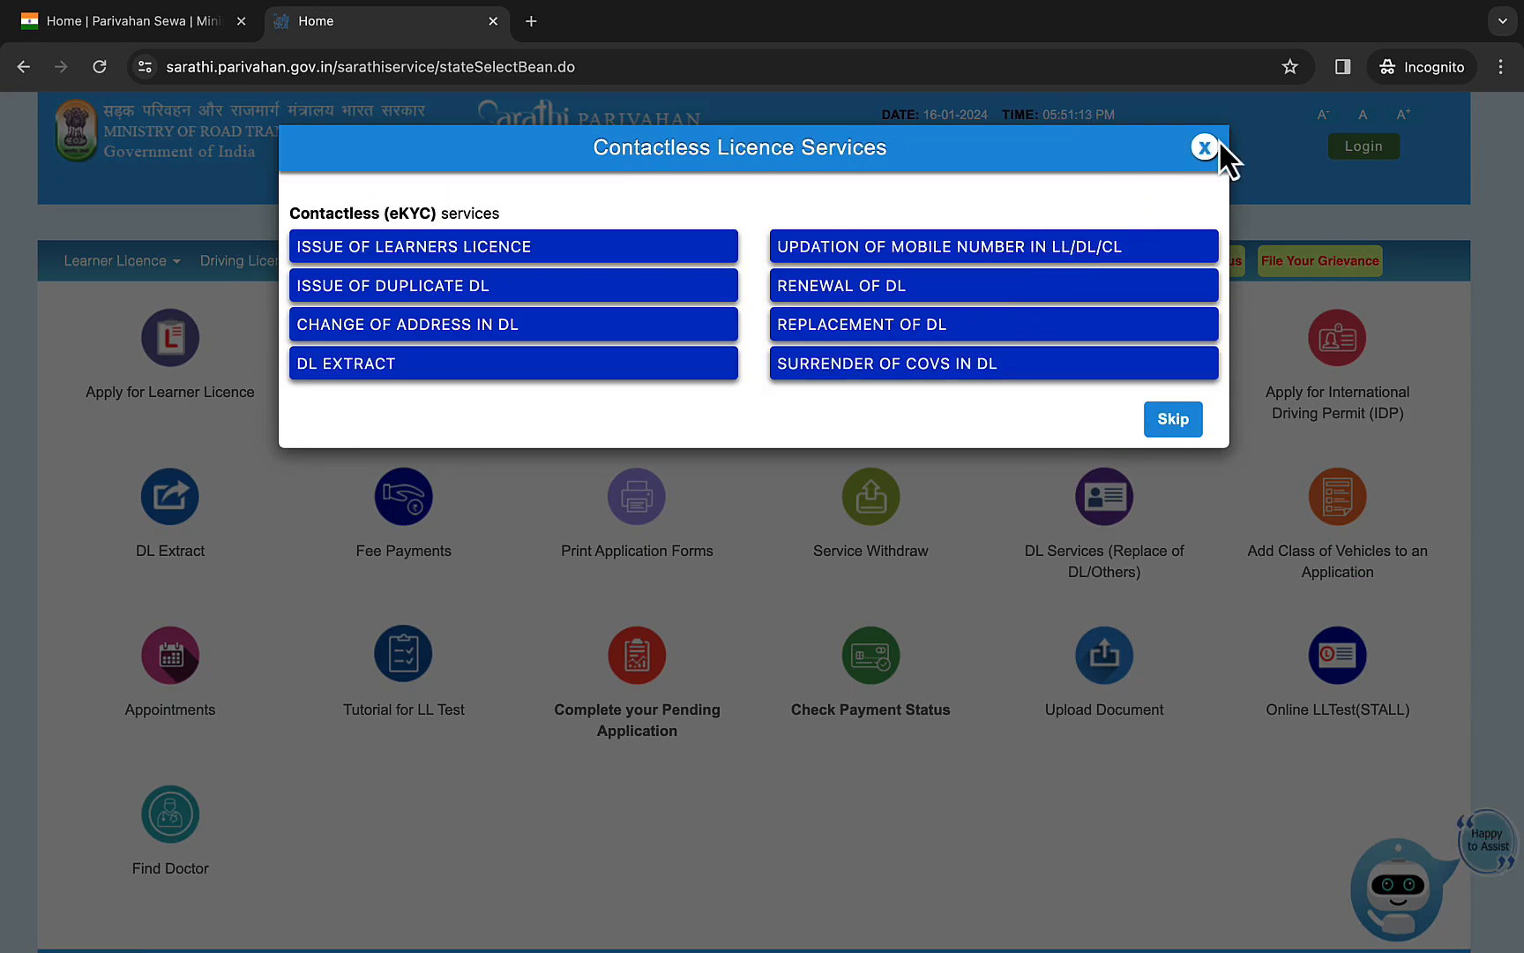
click(1205, 148)
click(170, 357)
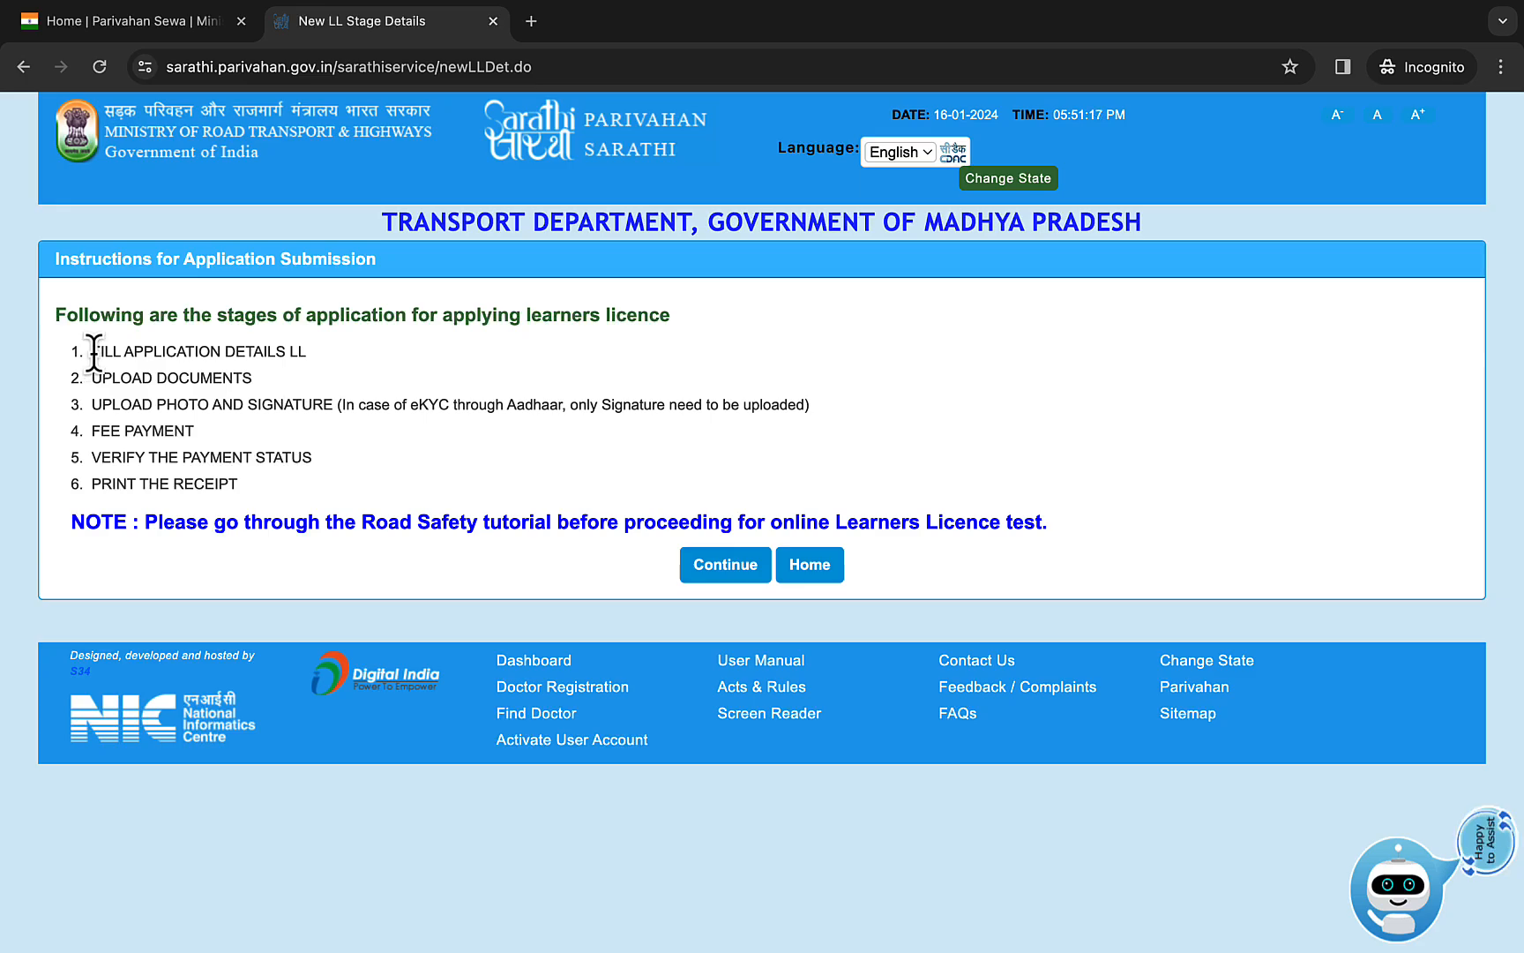
- Examine the listed stages of applying for a learner's licence, from filling application details to printing the receipt
drag(92, 354, 265, 418)
click(263, 452)
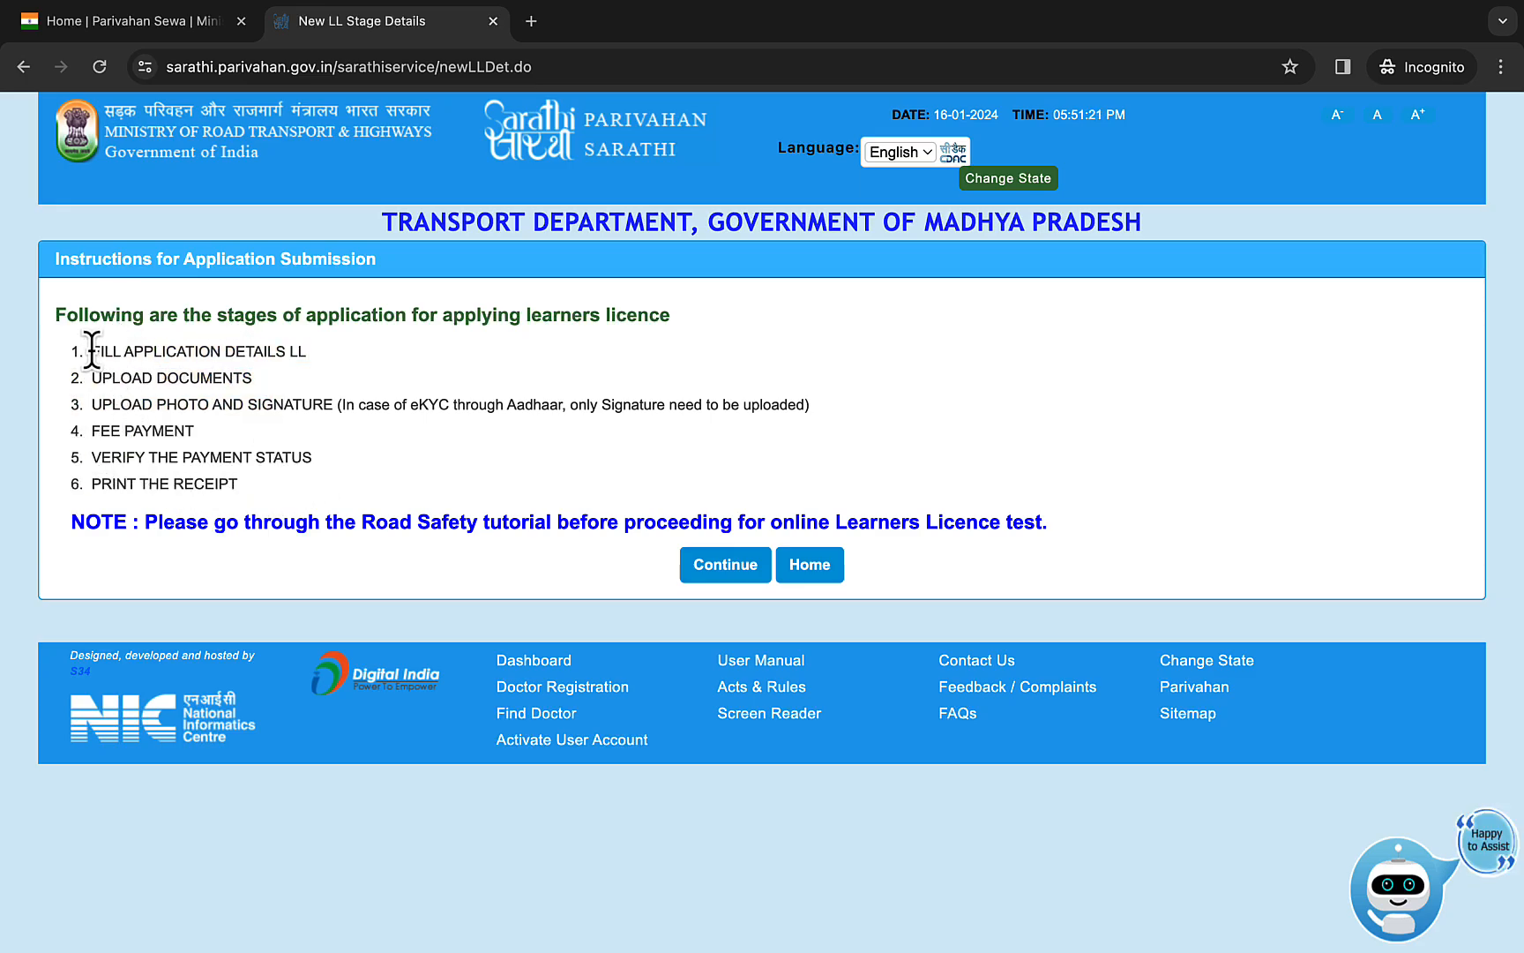
drag(93, 351, 313, 349)
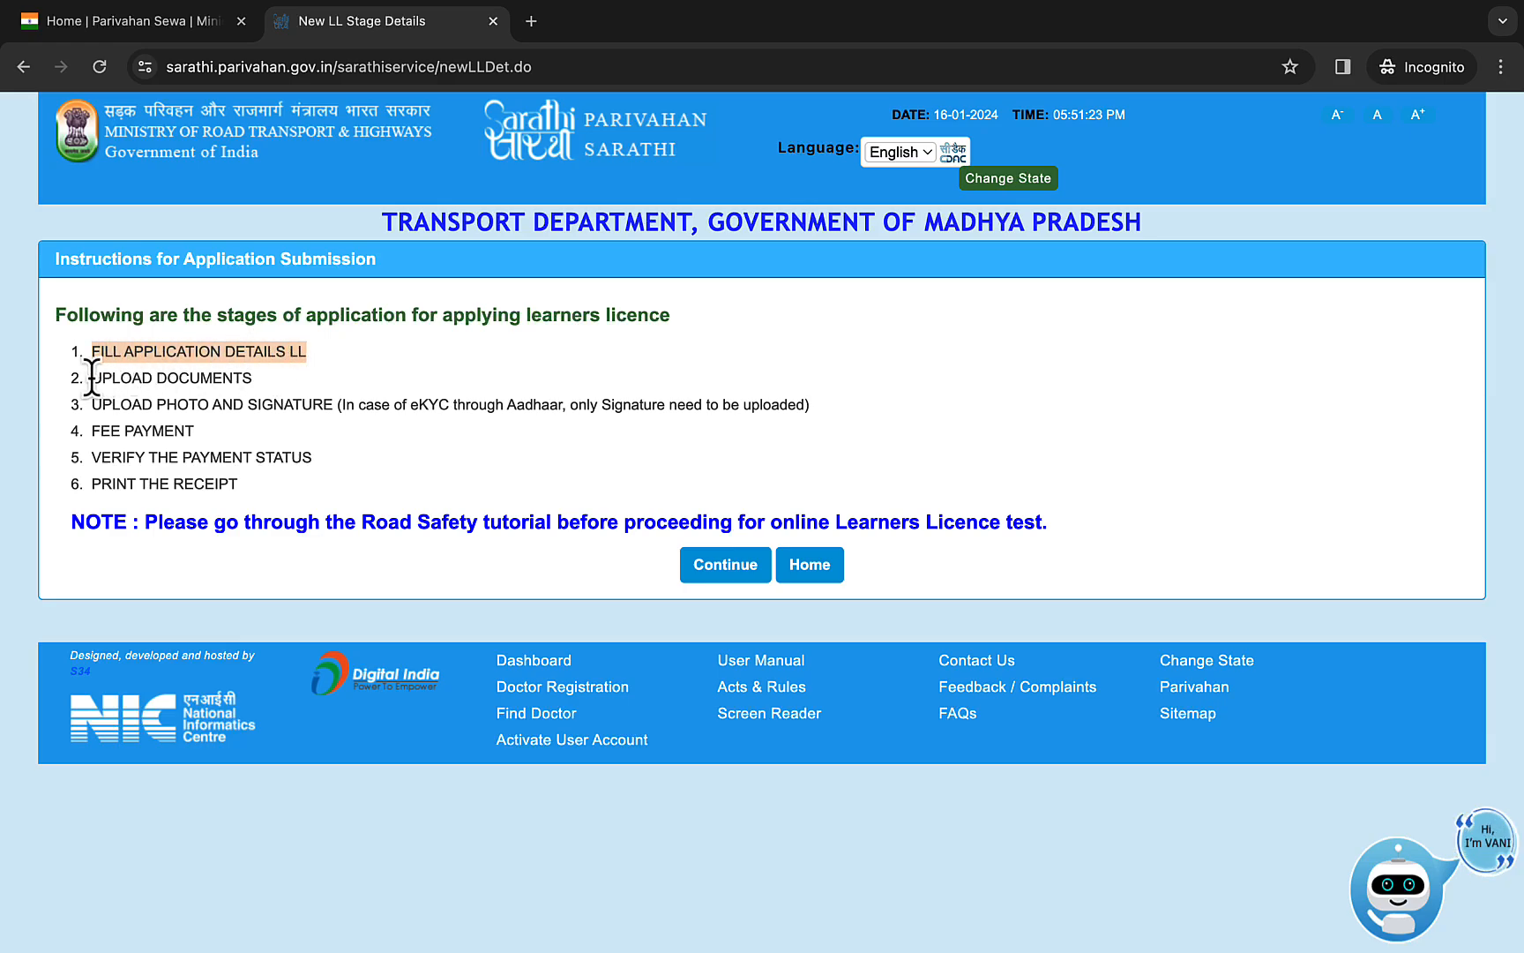
drag(92, 377, 272, 392)
drag(110, 404, 798, 404)
click(591, 404)
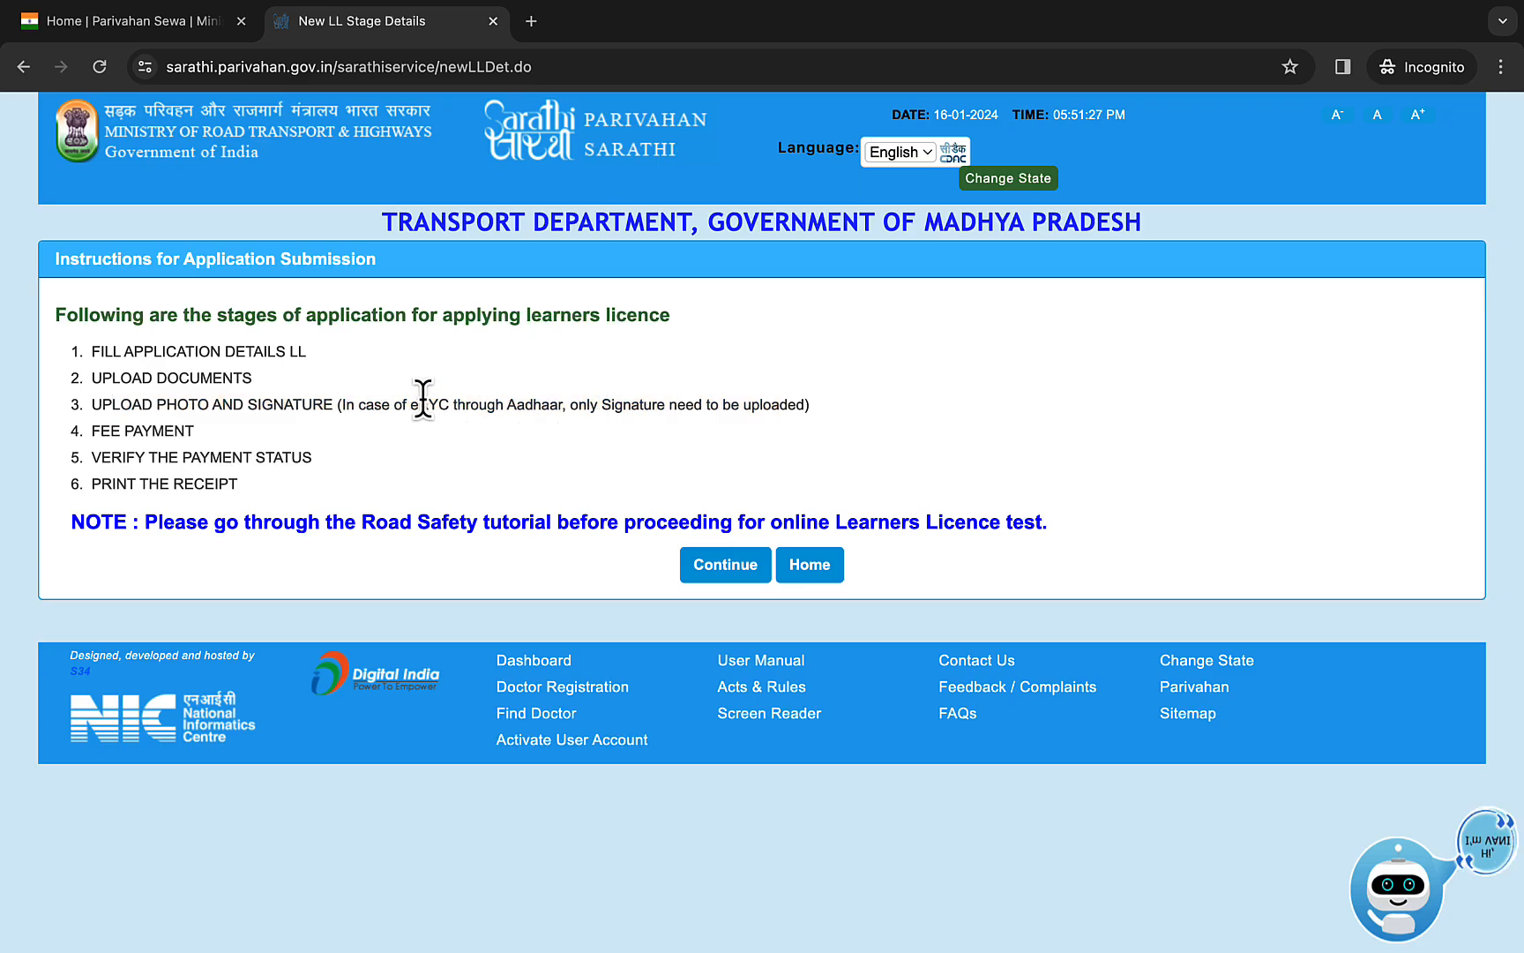
drag(89, 431, 310, 480)
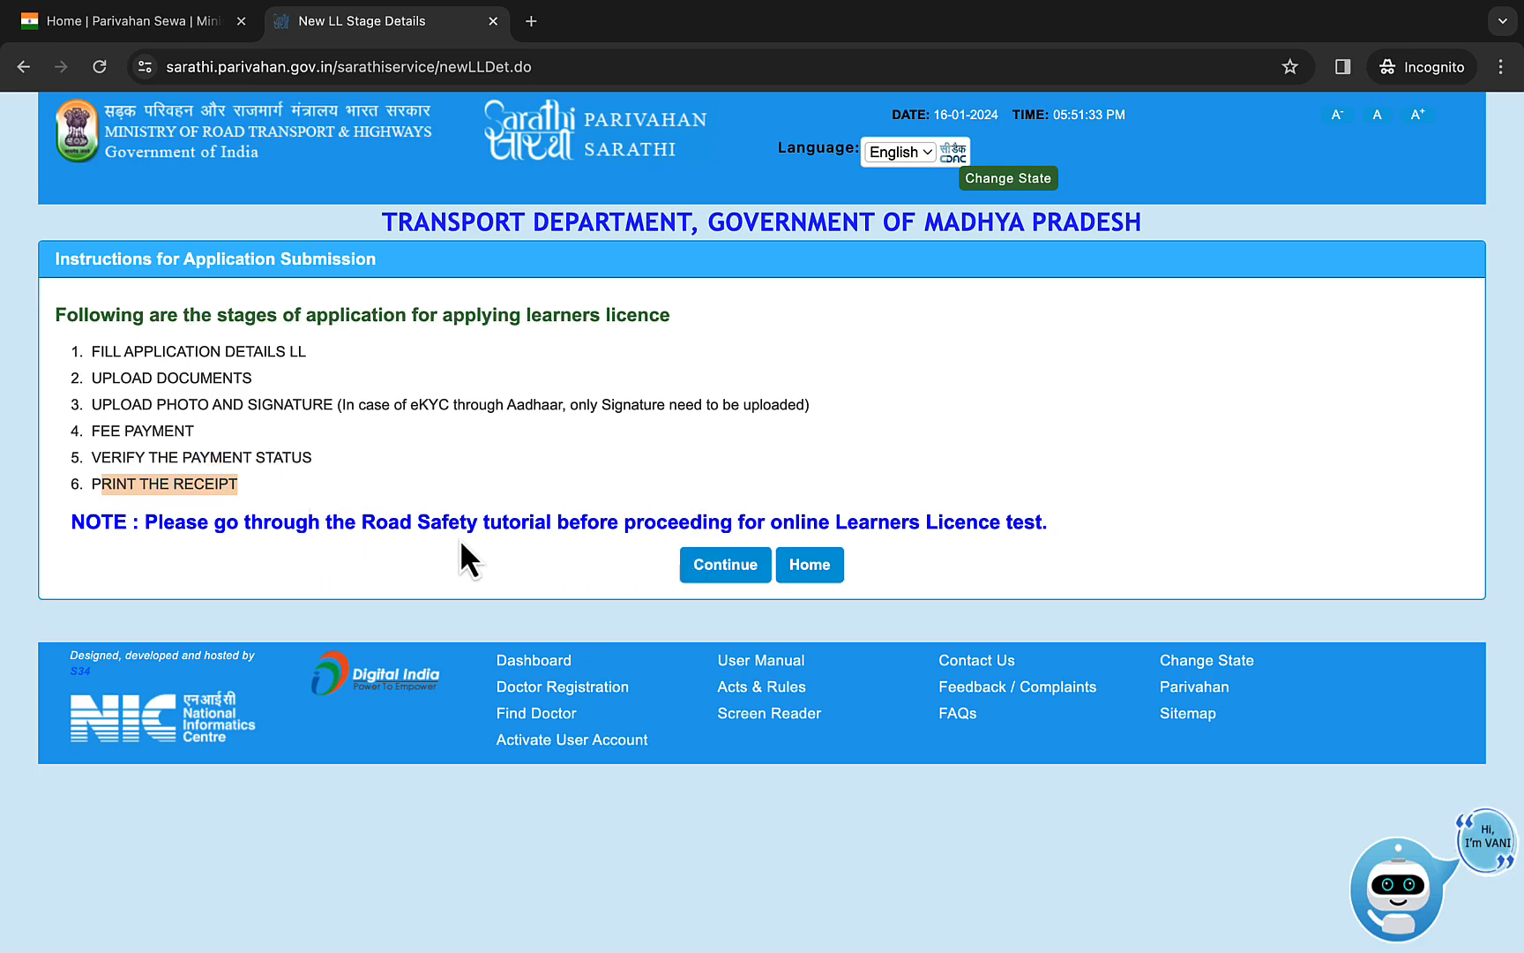
- Continue past the instructions and submit the General category for an applicant holding no driving or learner licence in India
click(705, 569)
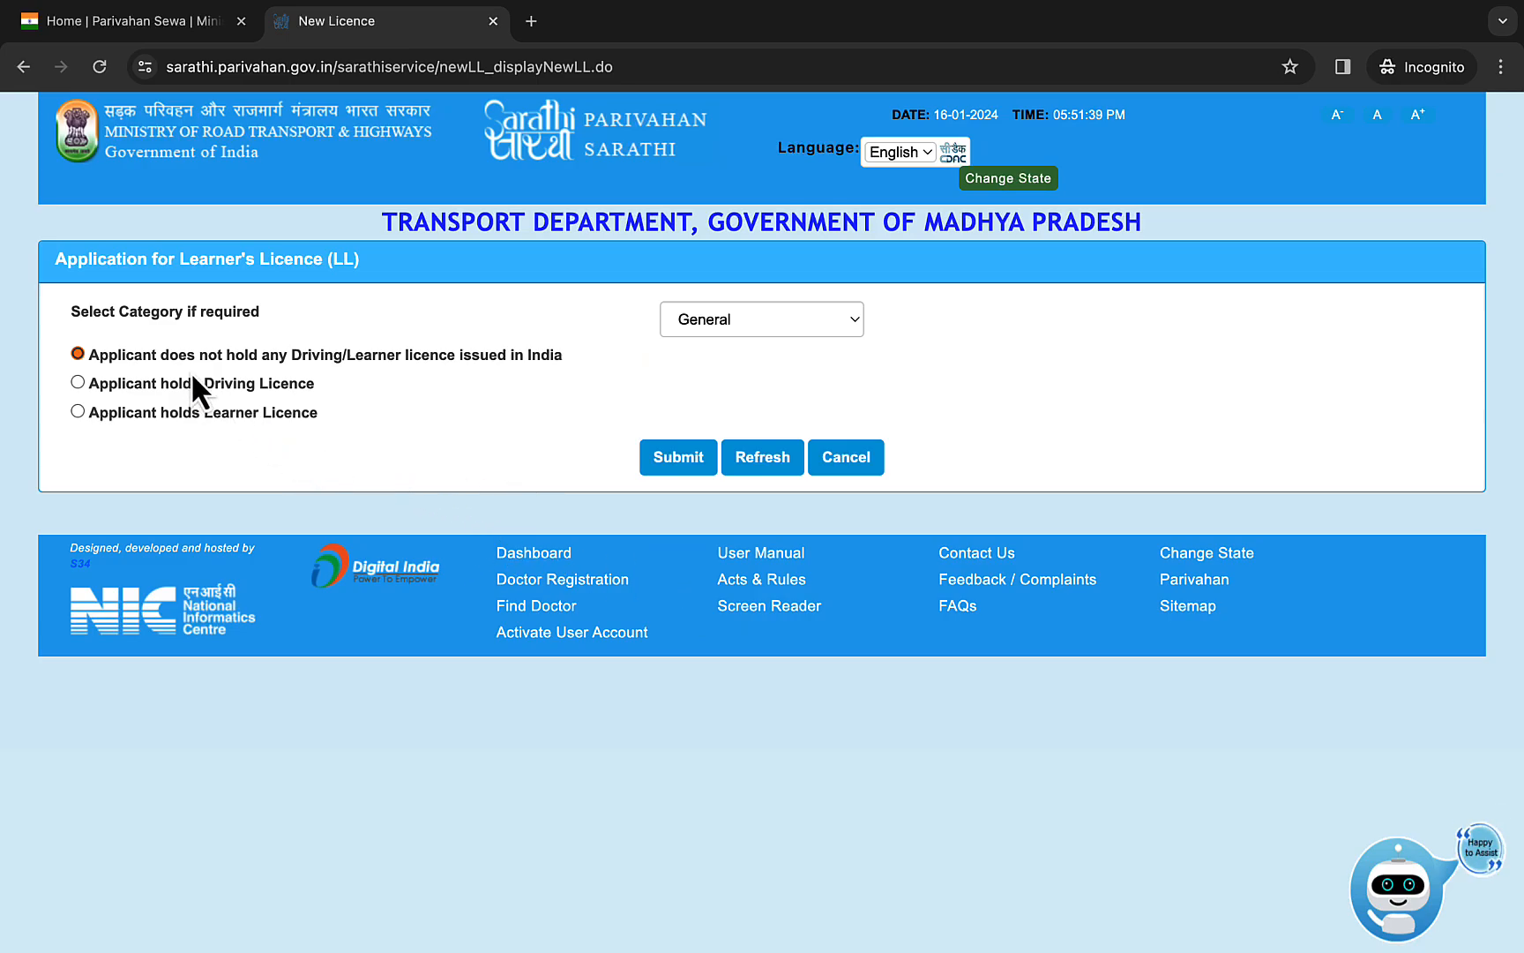
click(739, 329)
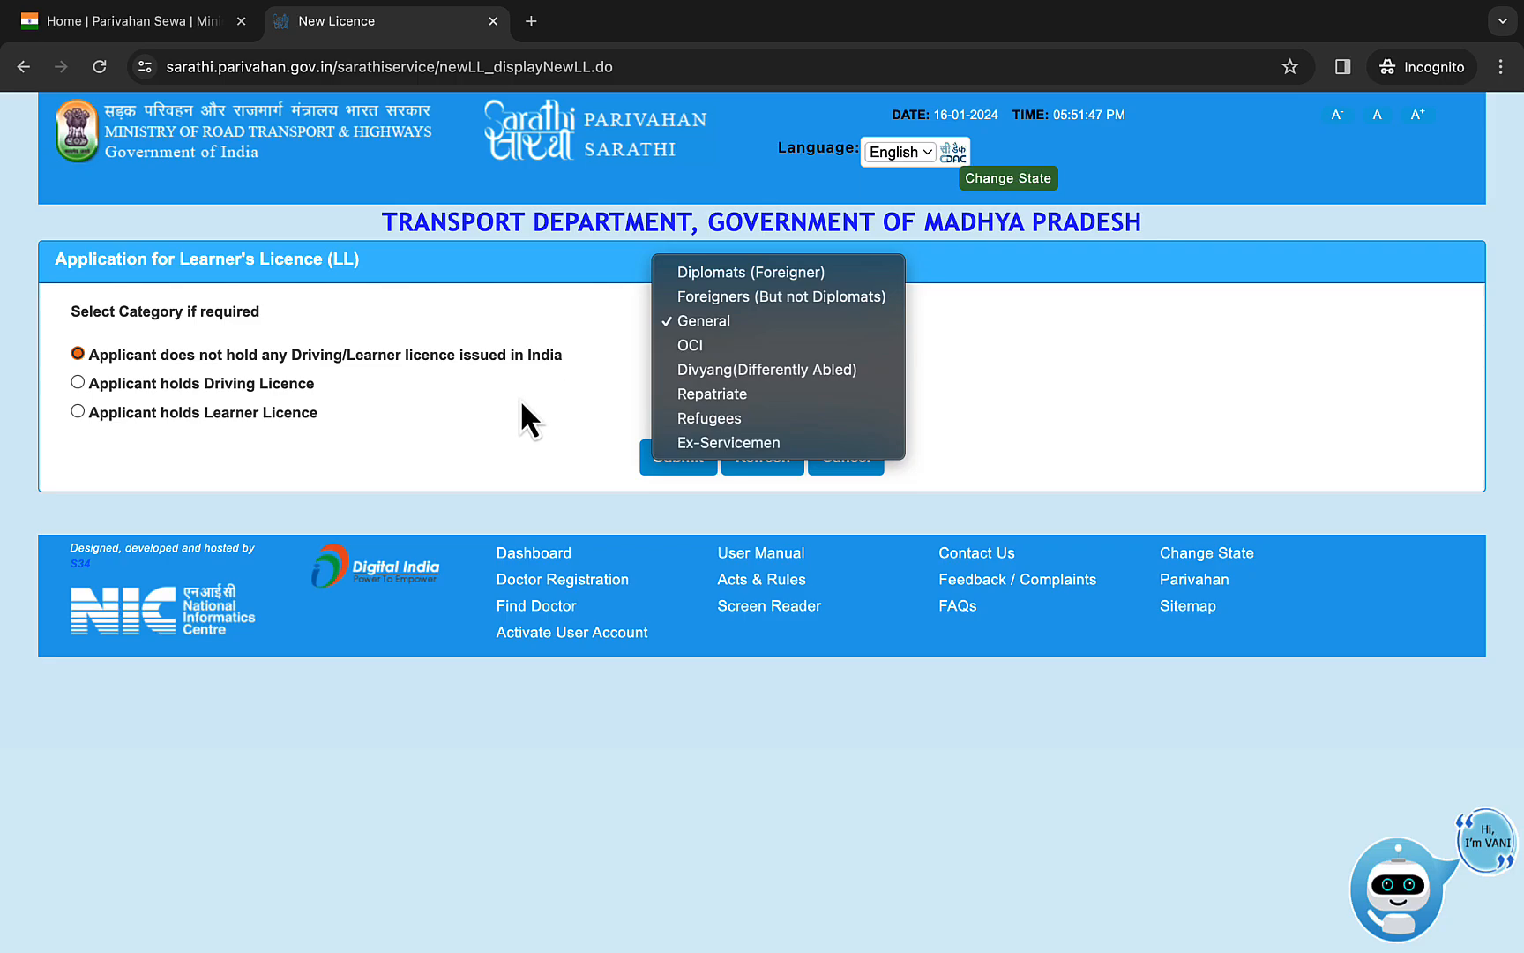
click(472, 406)
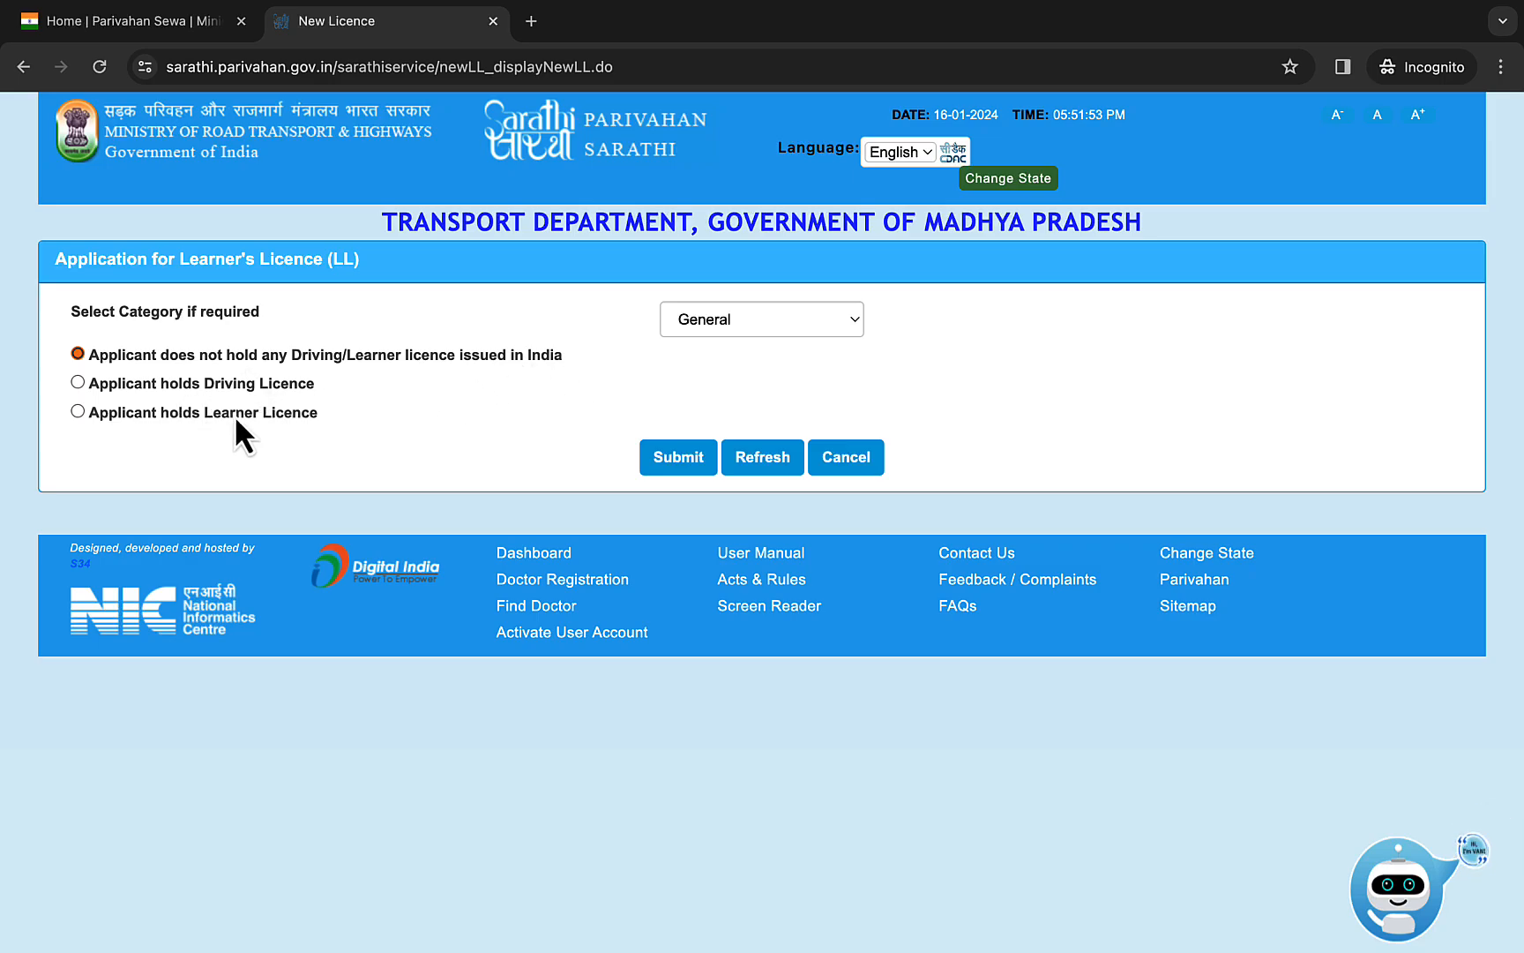
click(675, 457)
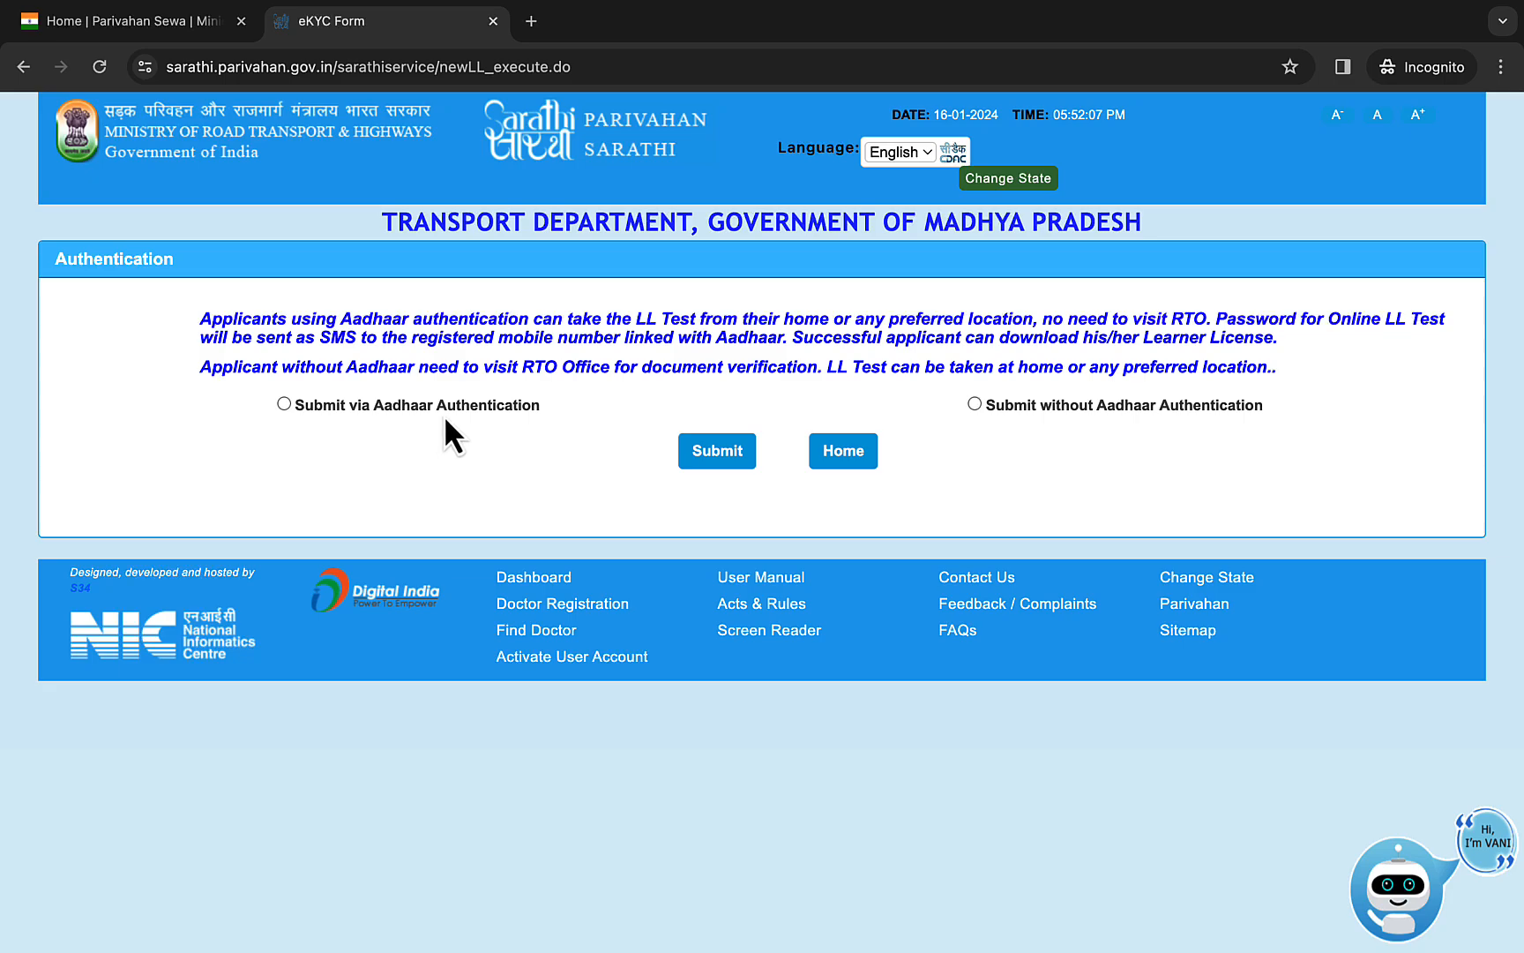
- Submit the application via Aadhaar authentication and accept the notice about the linked mobile number
click(284, 404)
click(712, 452)
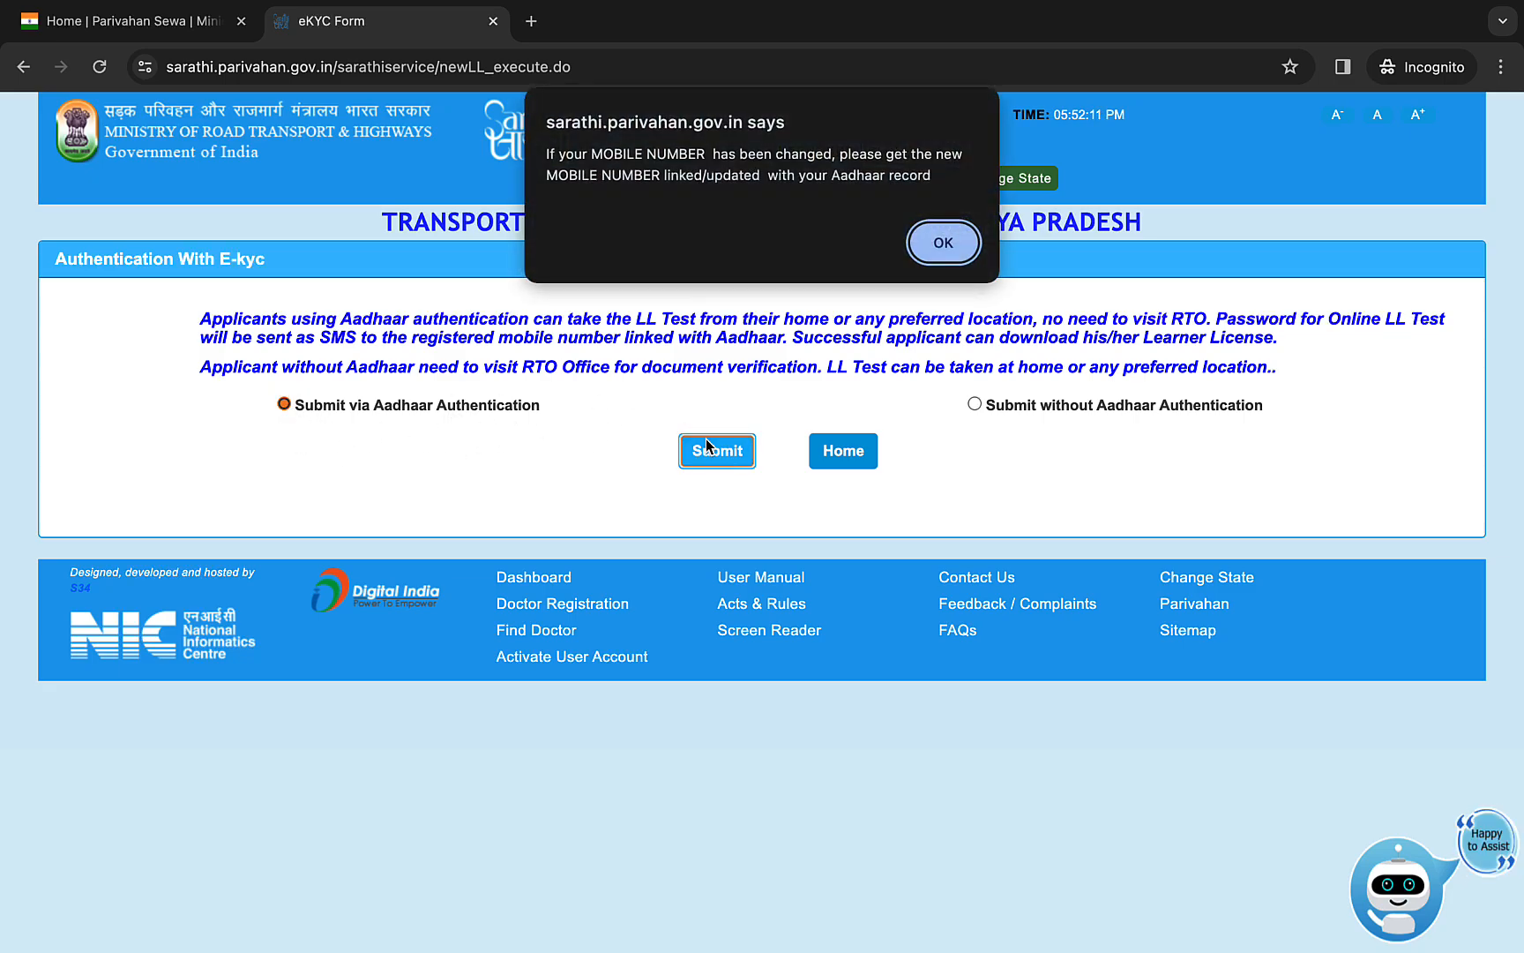
click(942, 245)
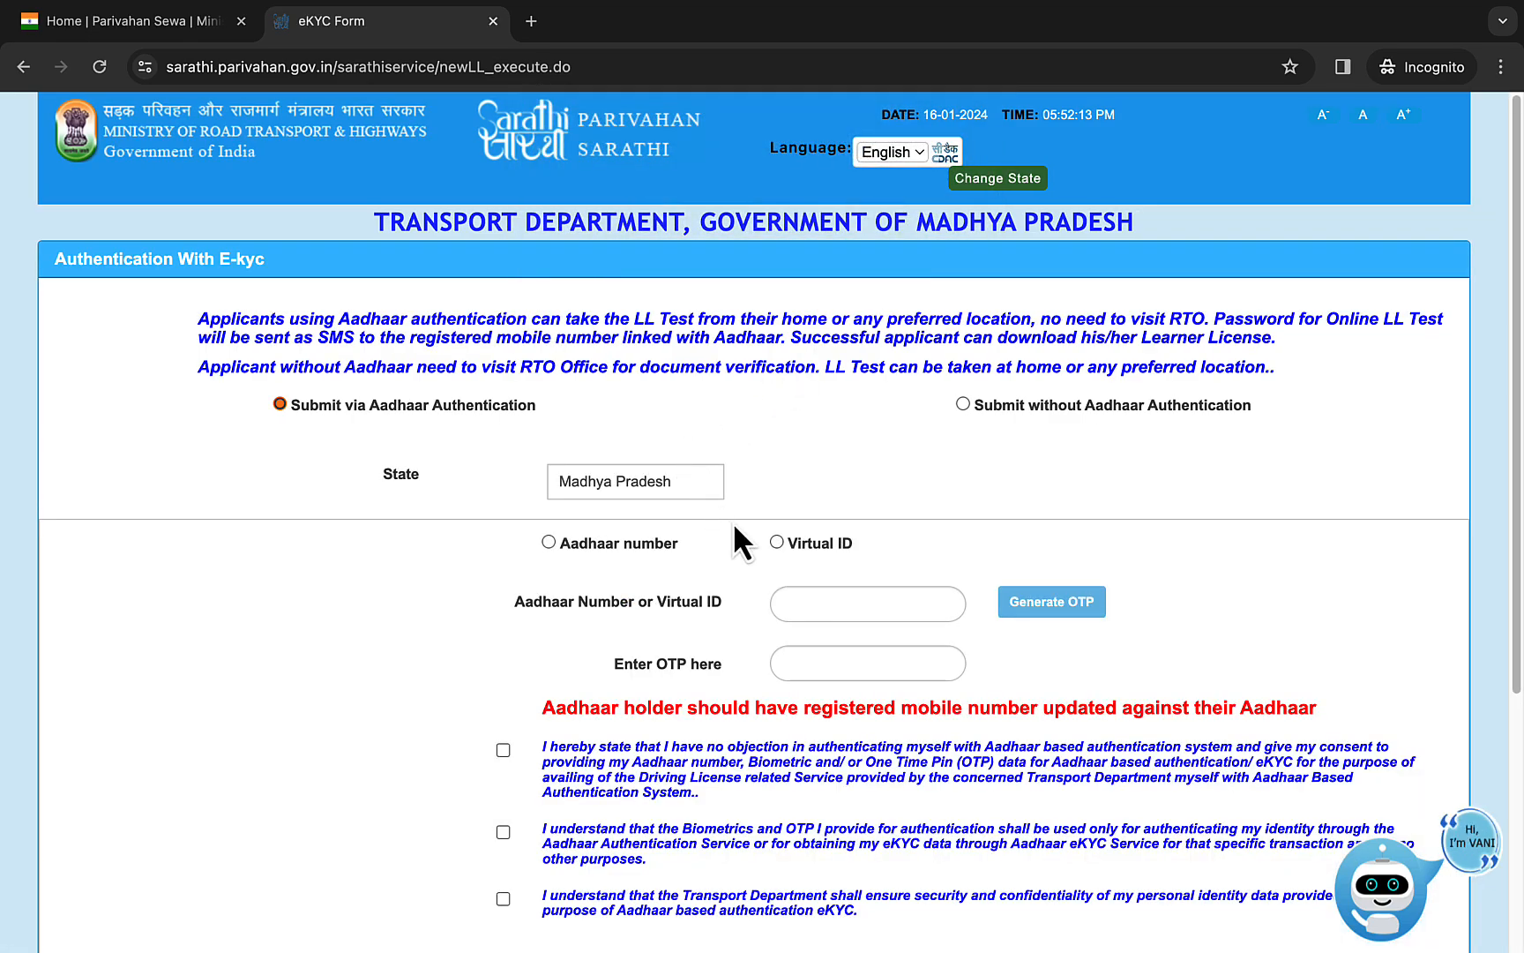
- Select Aadhaar number as the identification type and accept the Aadhaar authentication consent statements
scroll(750, 584, down, 2)
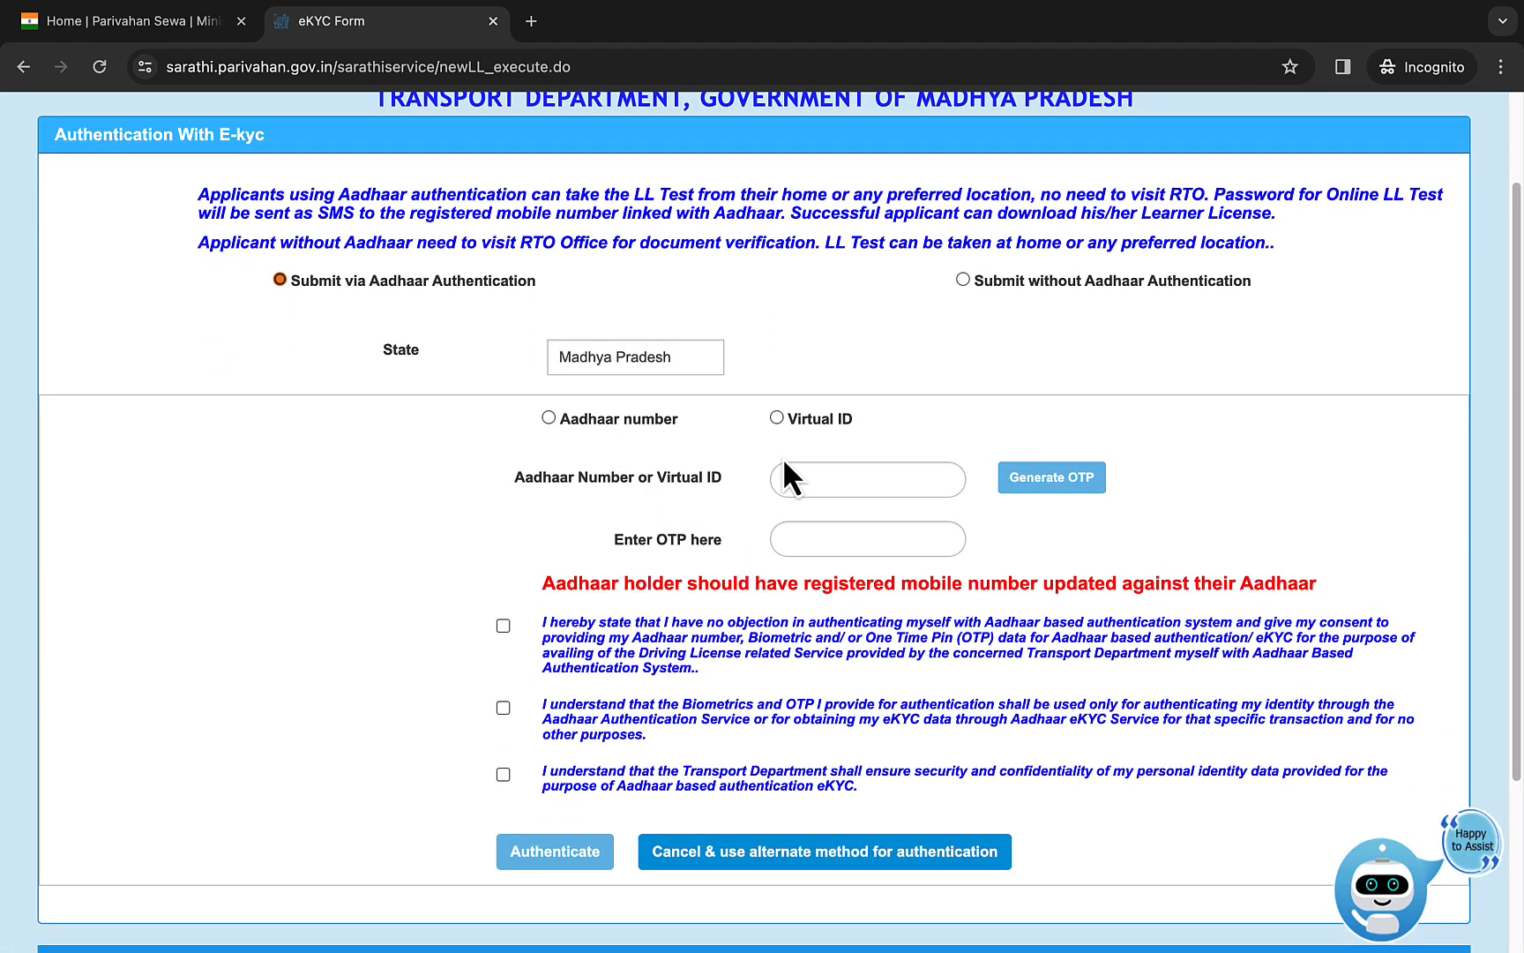
click(548, 418)
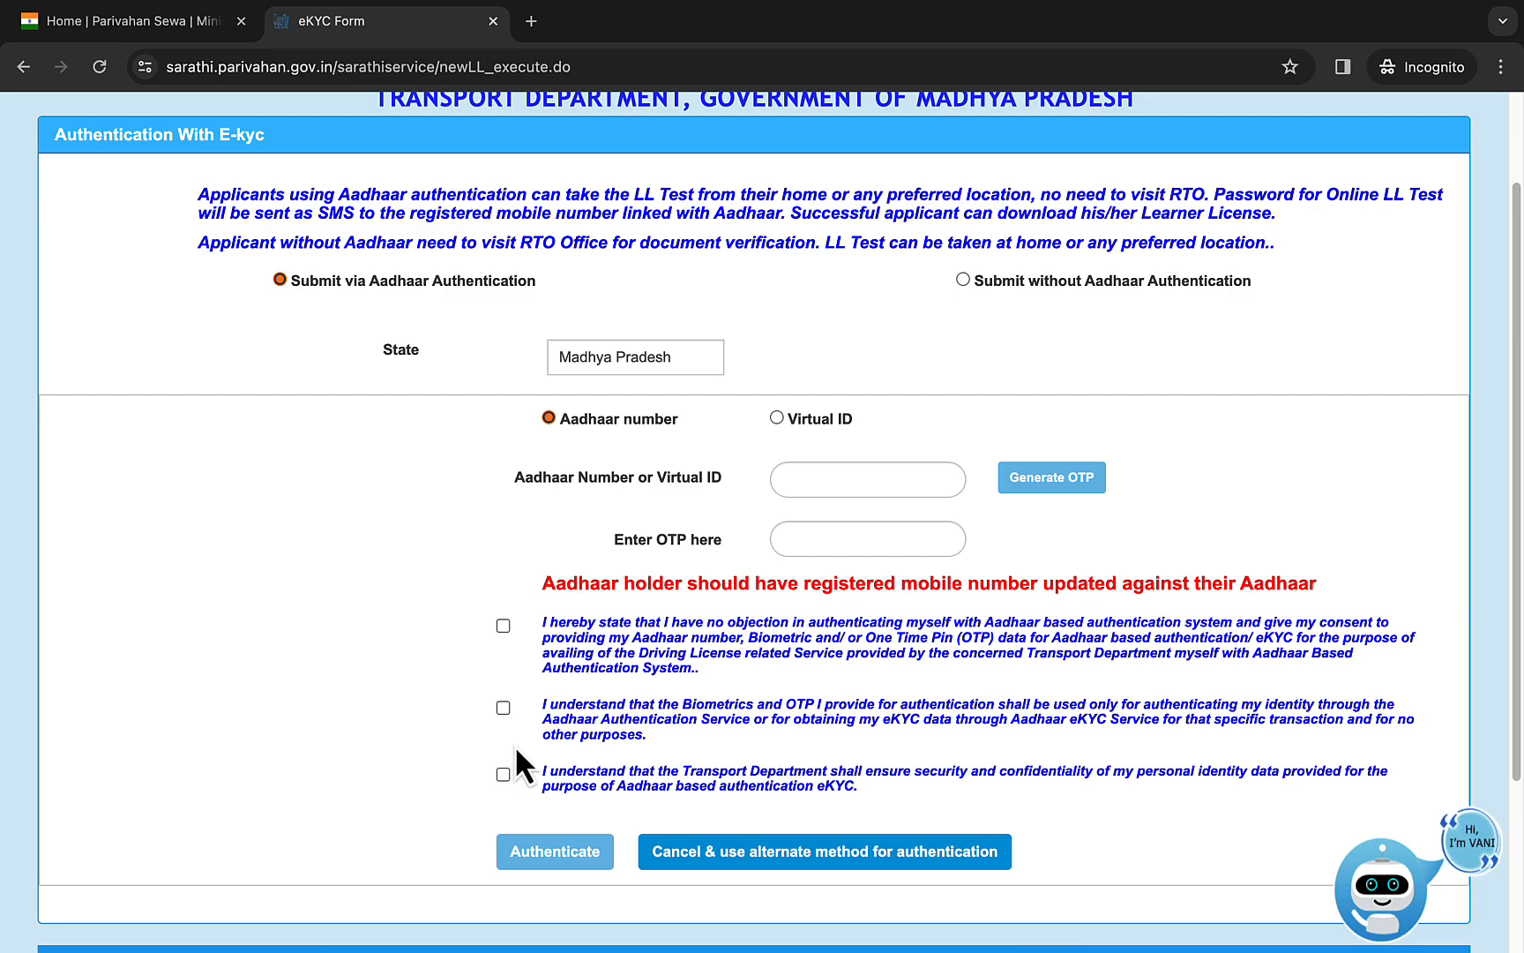
click(504, 708)
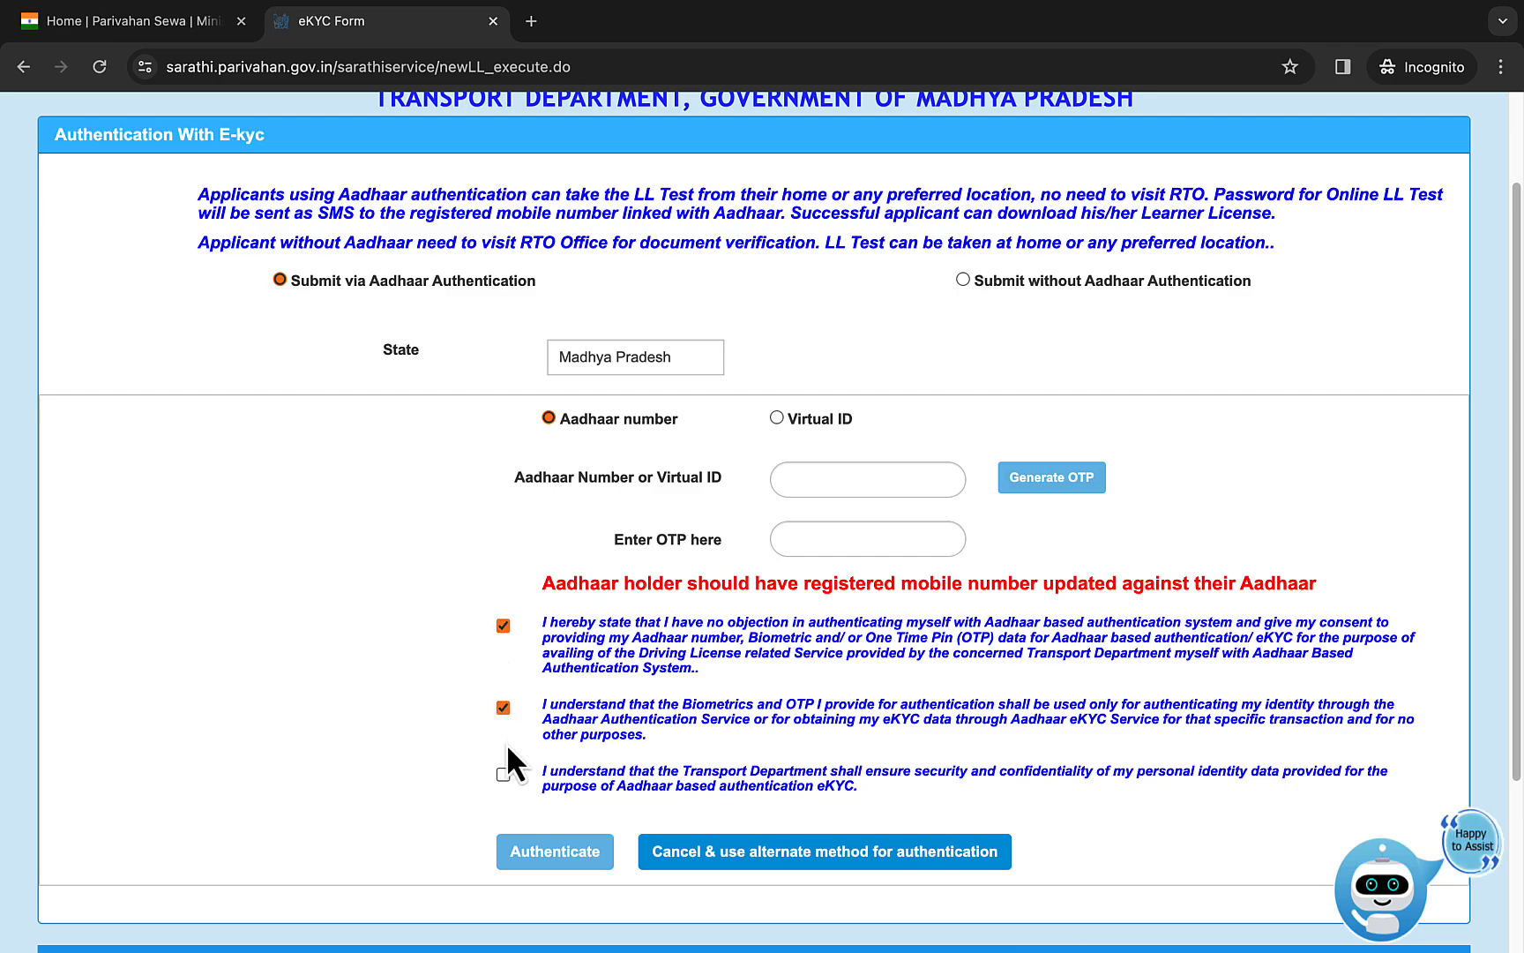
click(502, 773)
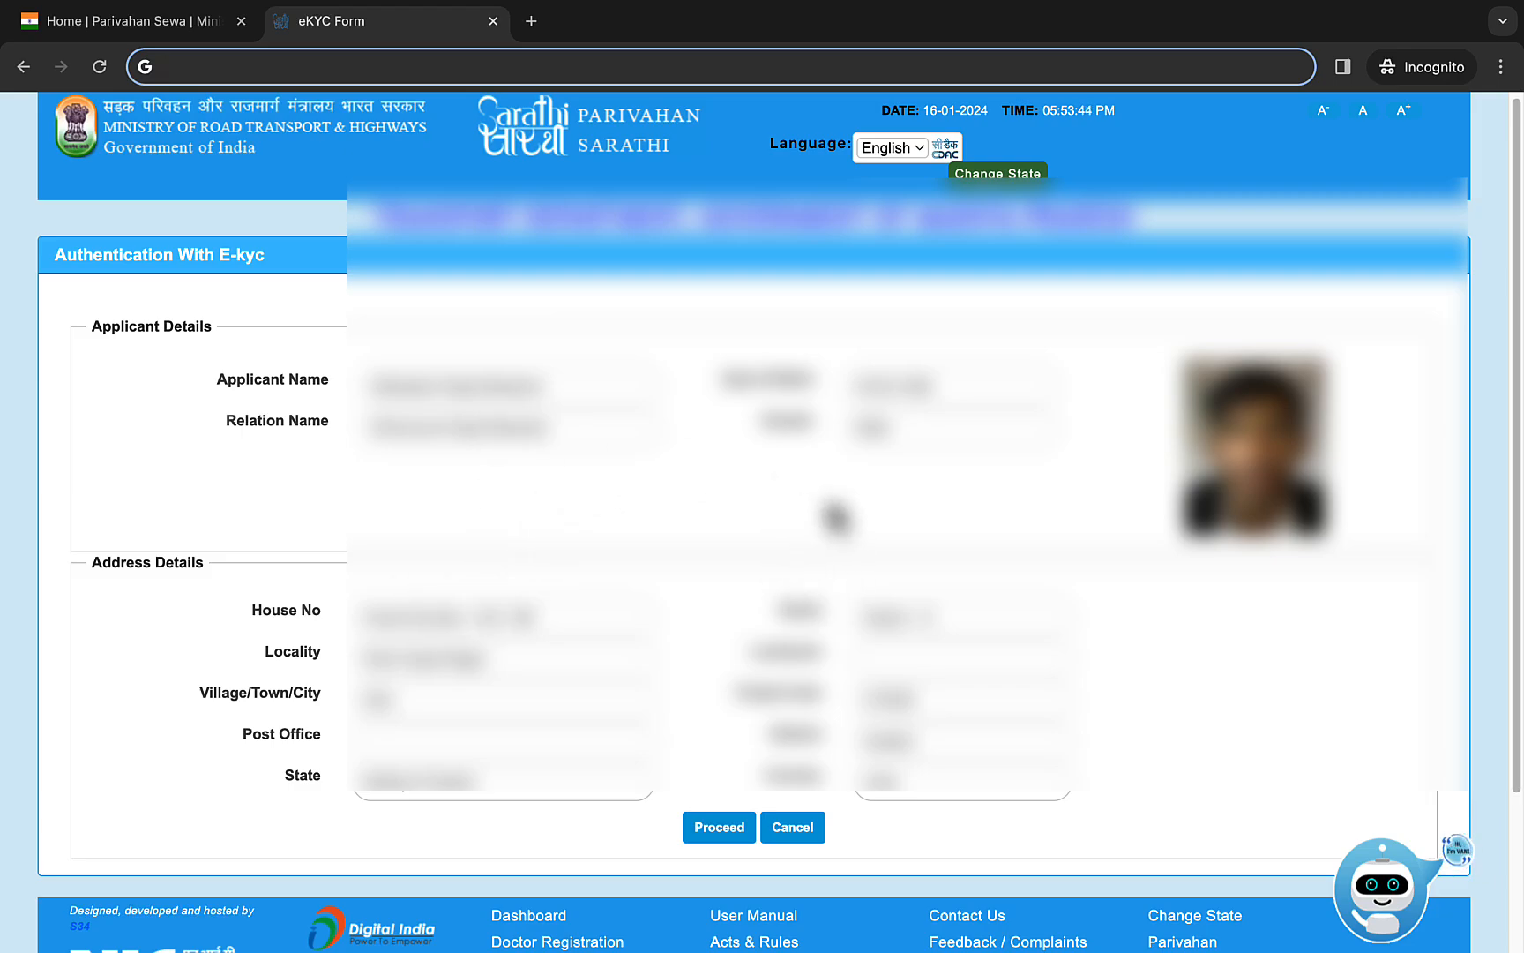
- Proceed with the applicant's eKYC details and set the RTO office to GWALIOR RTO -- MP07
click(732, 829)
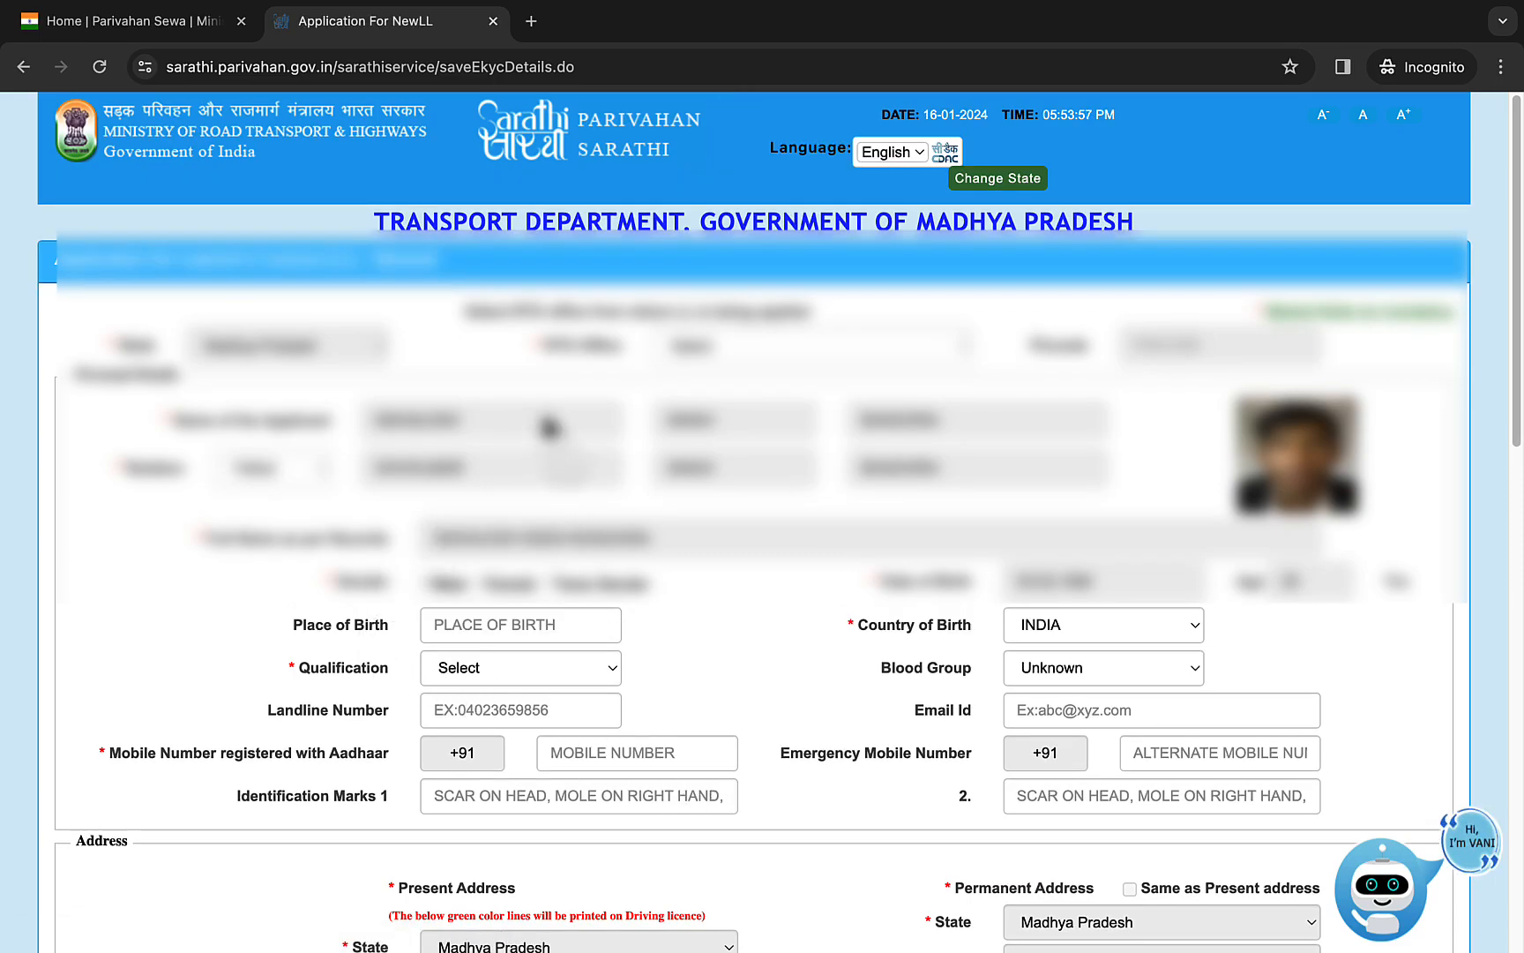
click(677, 361)
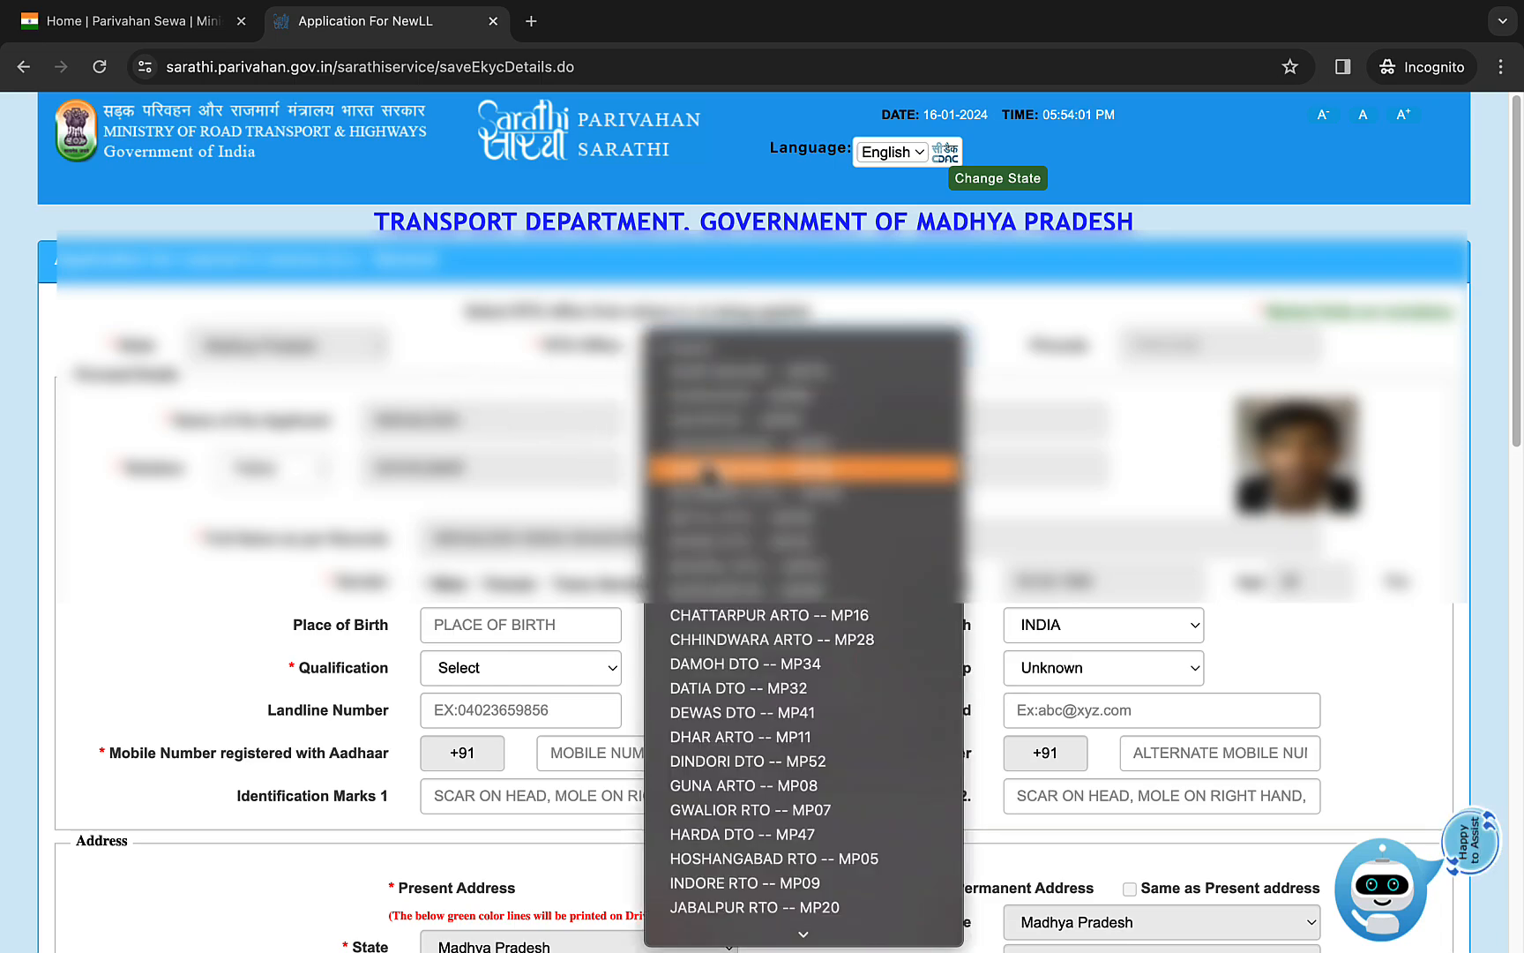
scroll(717, 573, down, 2)
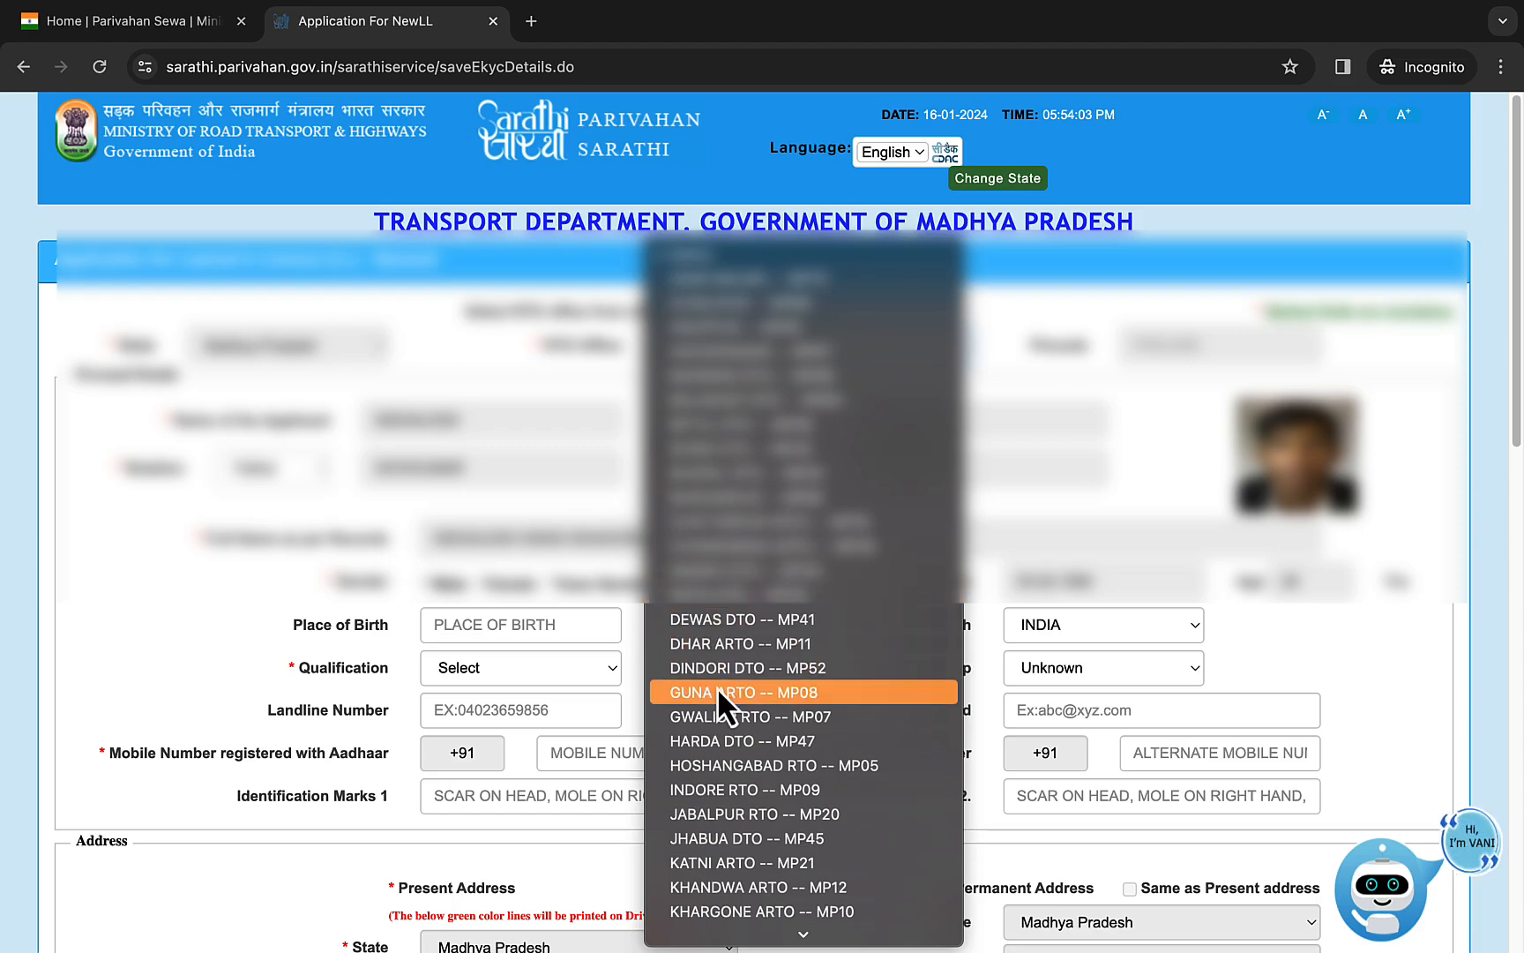
click(734, 719)
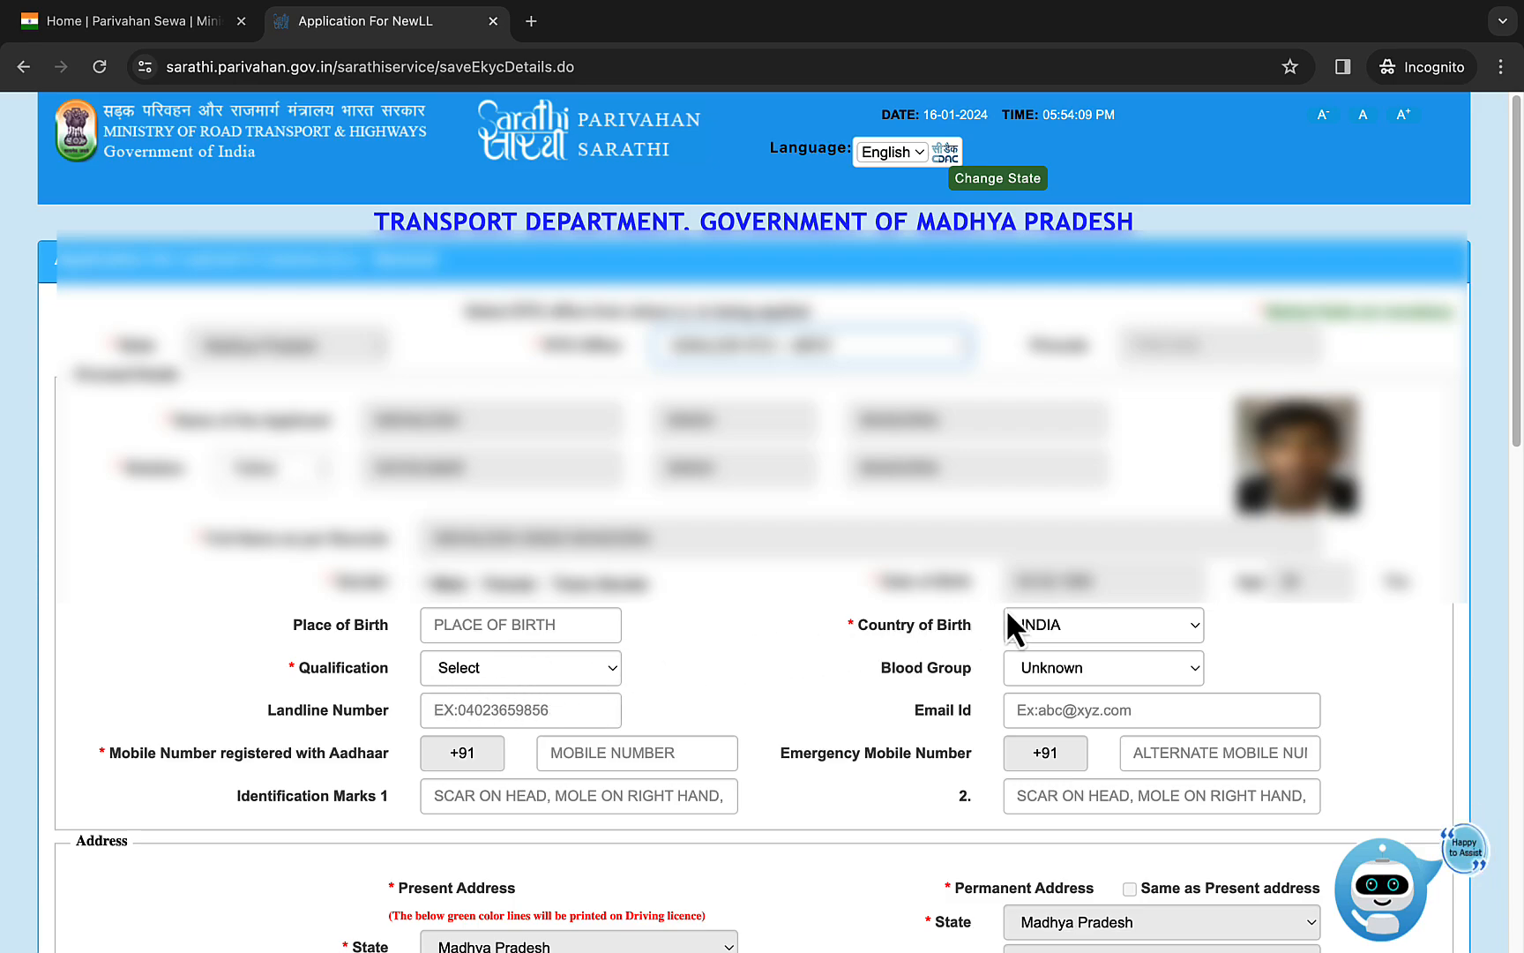
- Set the qualification to Graduate in Non Medical Sciences and review the blood group options without changing the selection
click(485, 667)
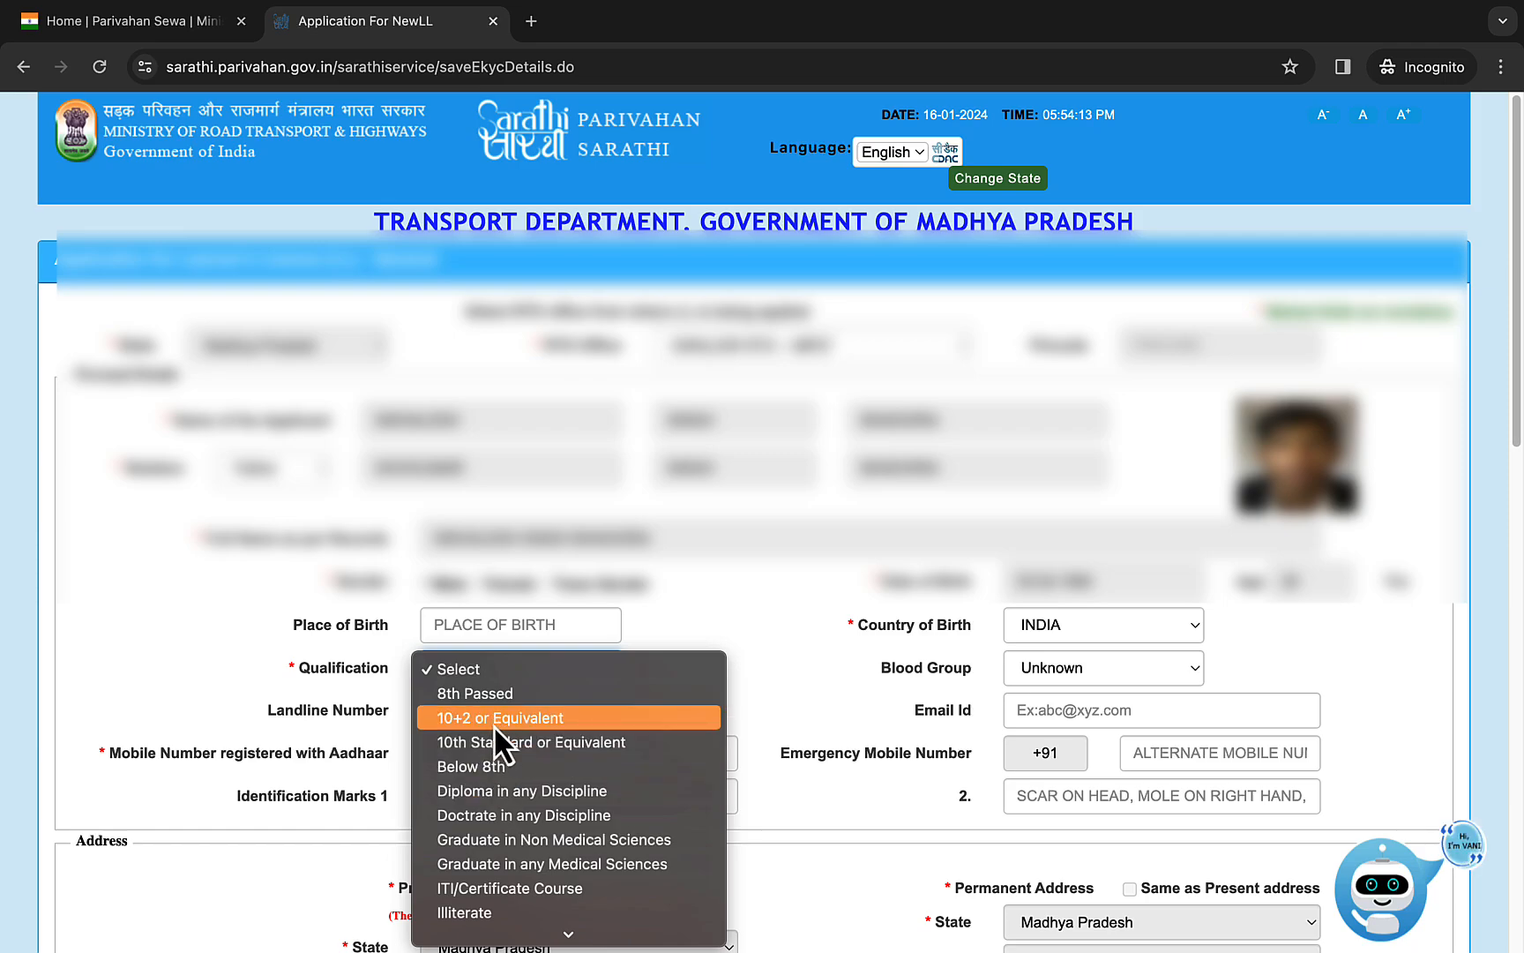
click(582, 836)
click(1053, 667)
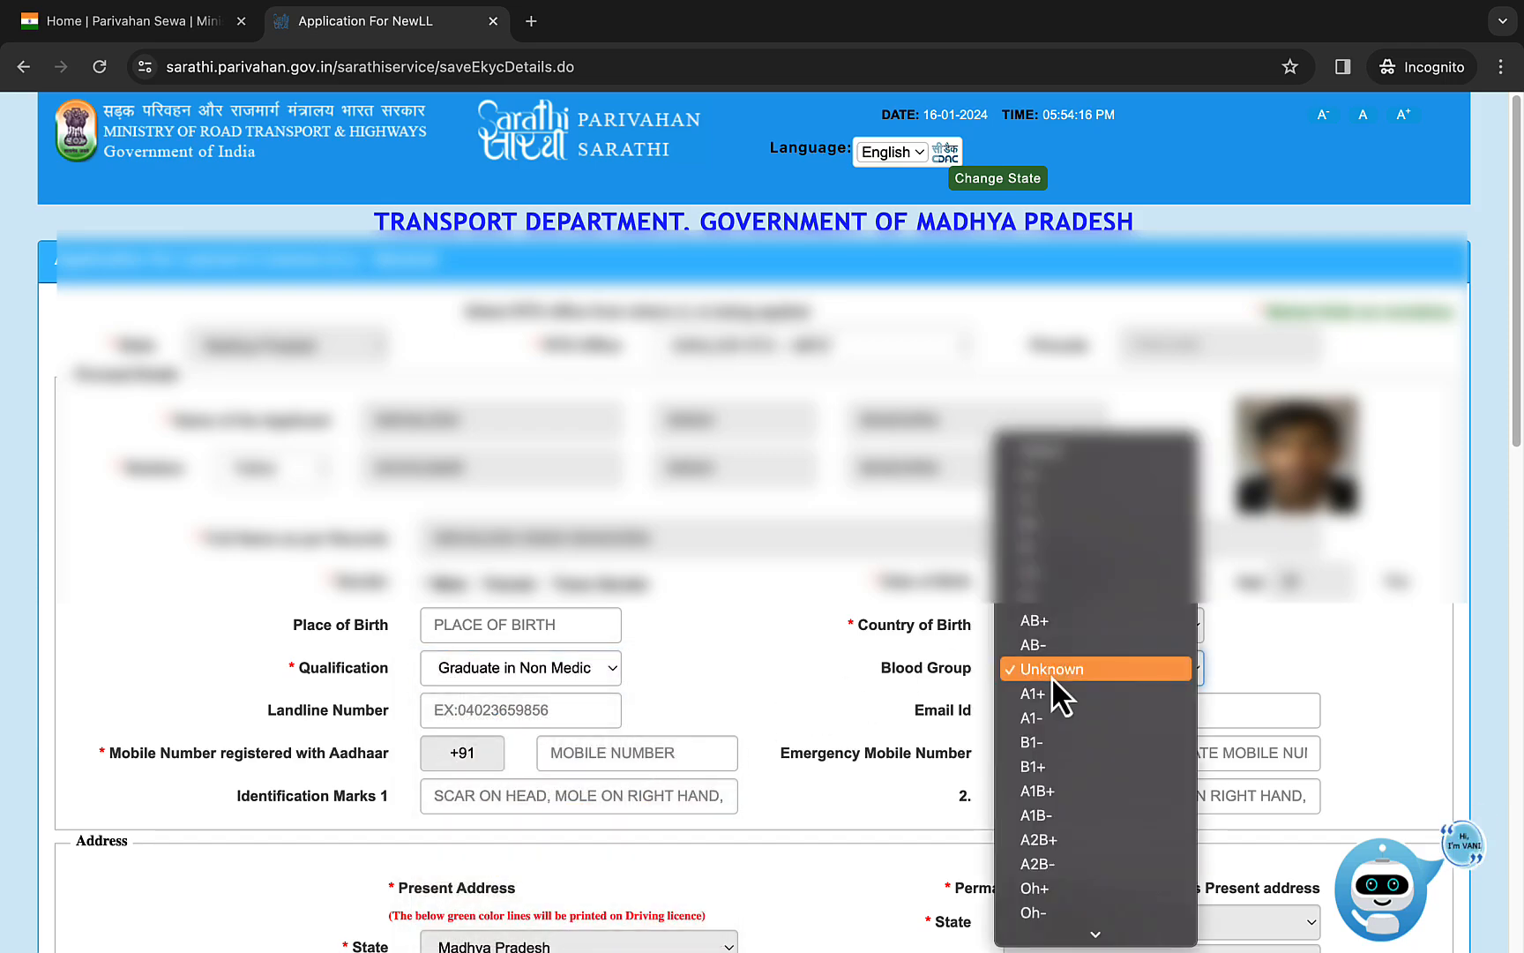
click(882, 659)
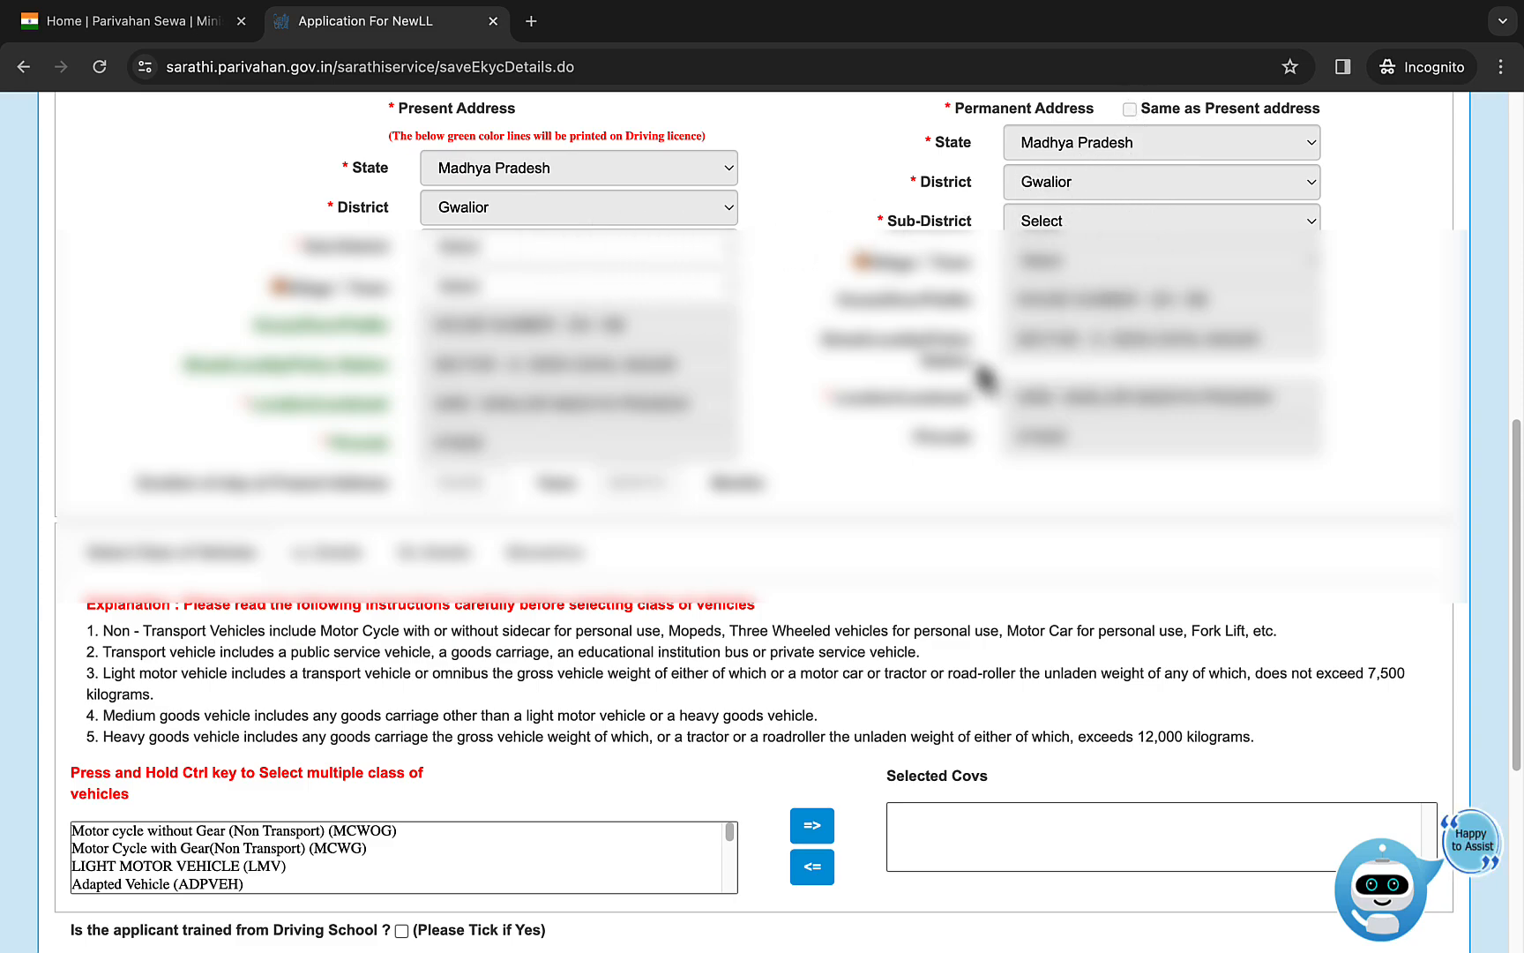
- Add LIGHT MOTOR VEHICLE (LMV) to the selected classes of vehicles
scroll(695, 589, down, 5)
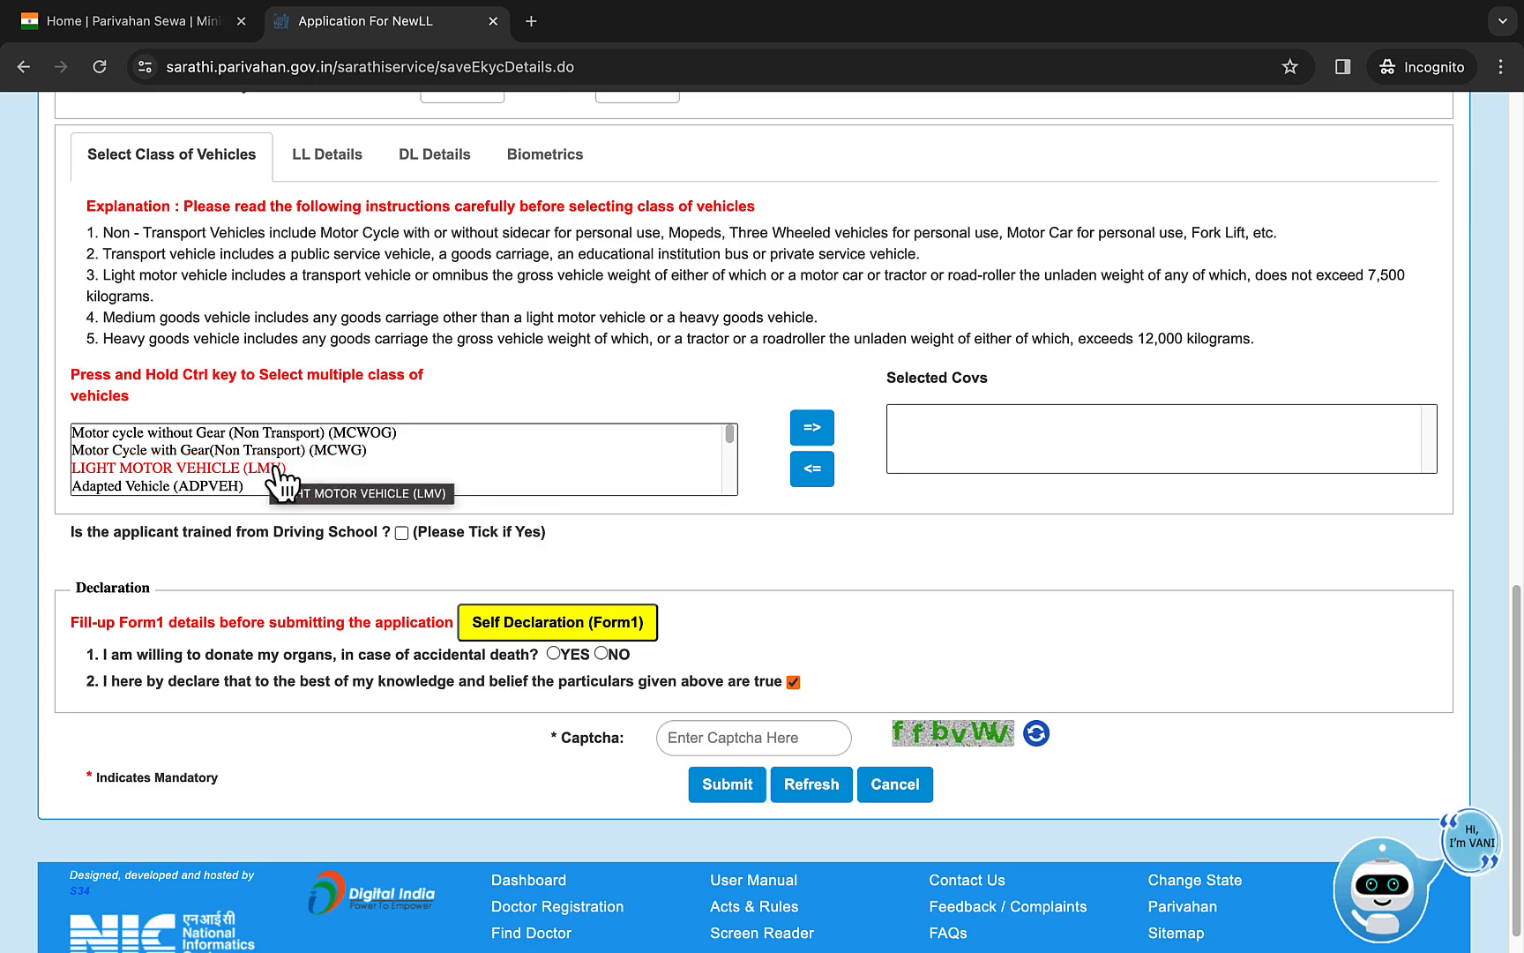
scroll(353, 467, down, 1)
click(396, 462)
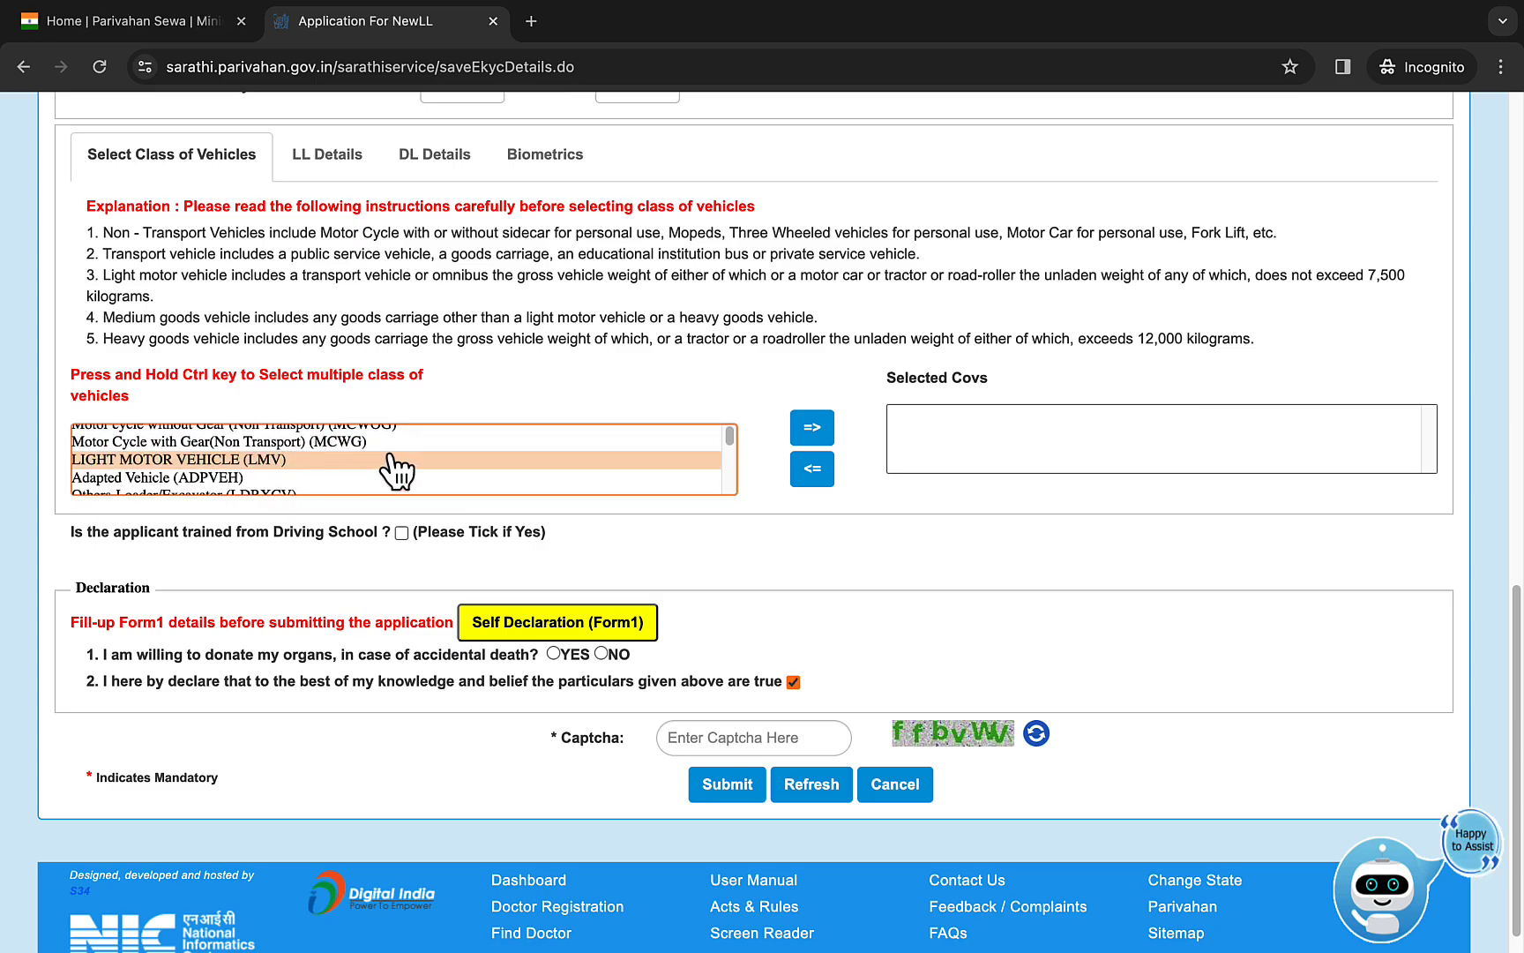
click(797, 431)
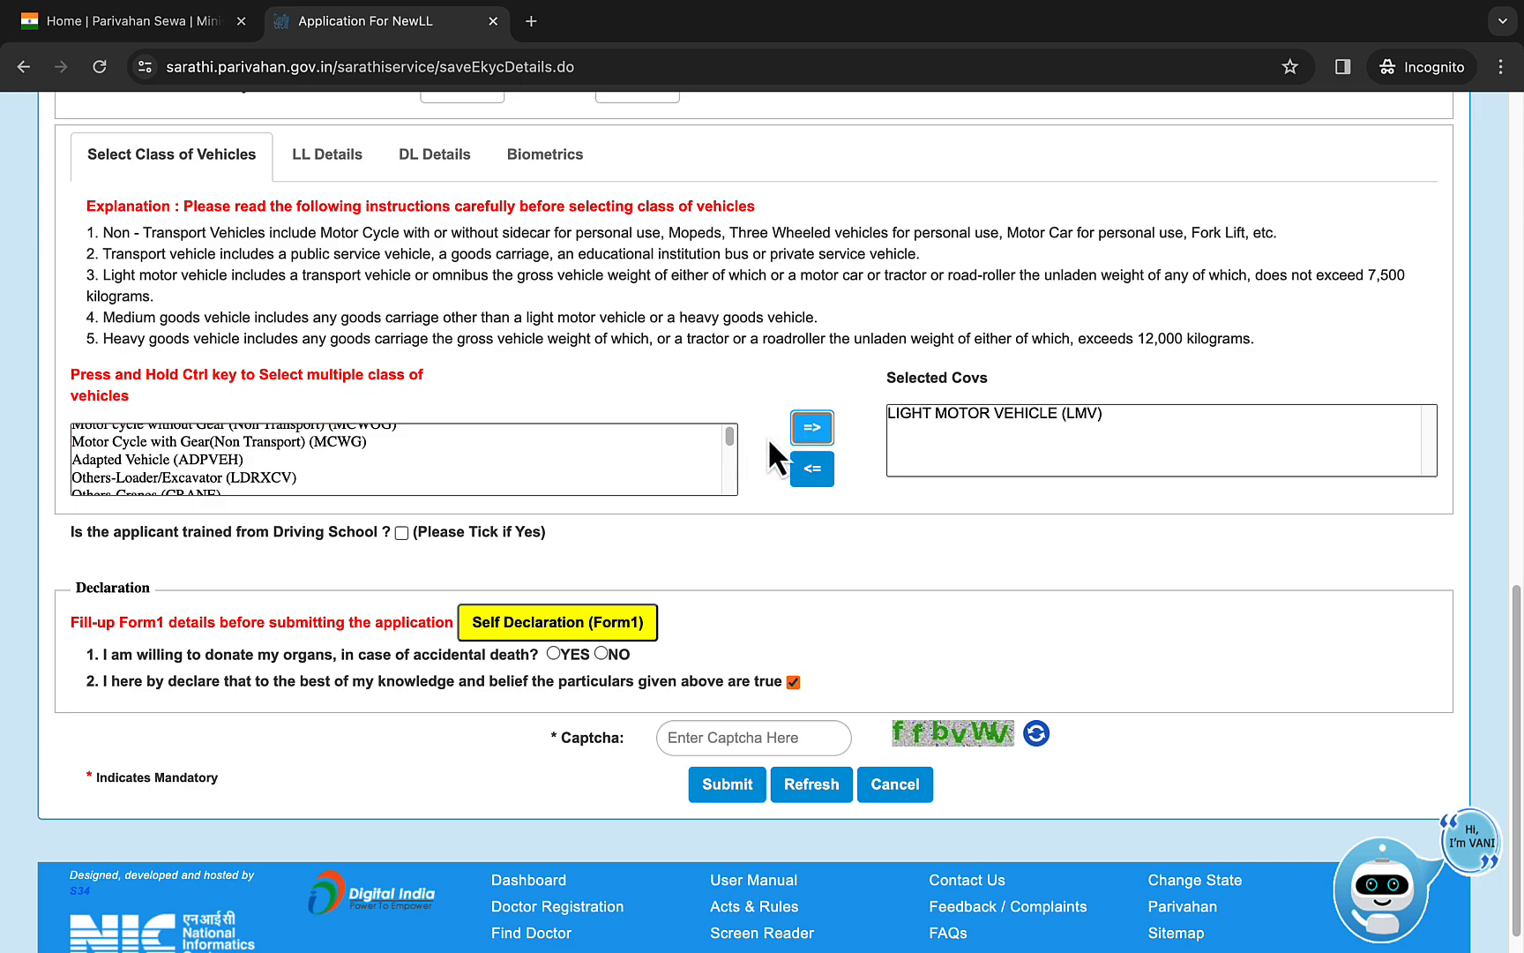
- Add Others-Cranes (CRANE) to the selected classes of vehicles
drag(730, 436, 731, 448)
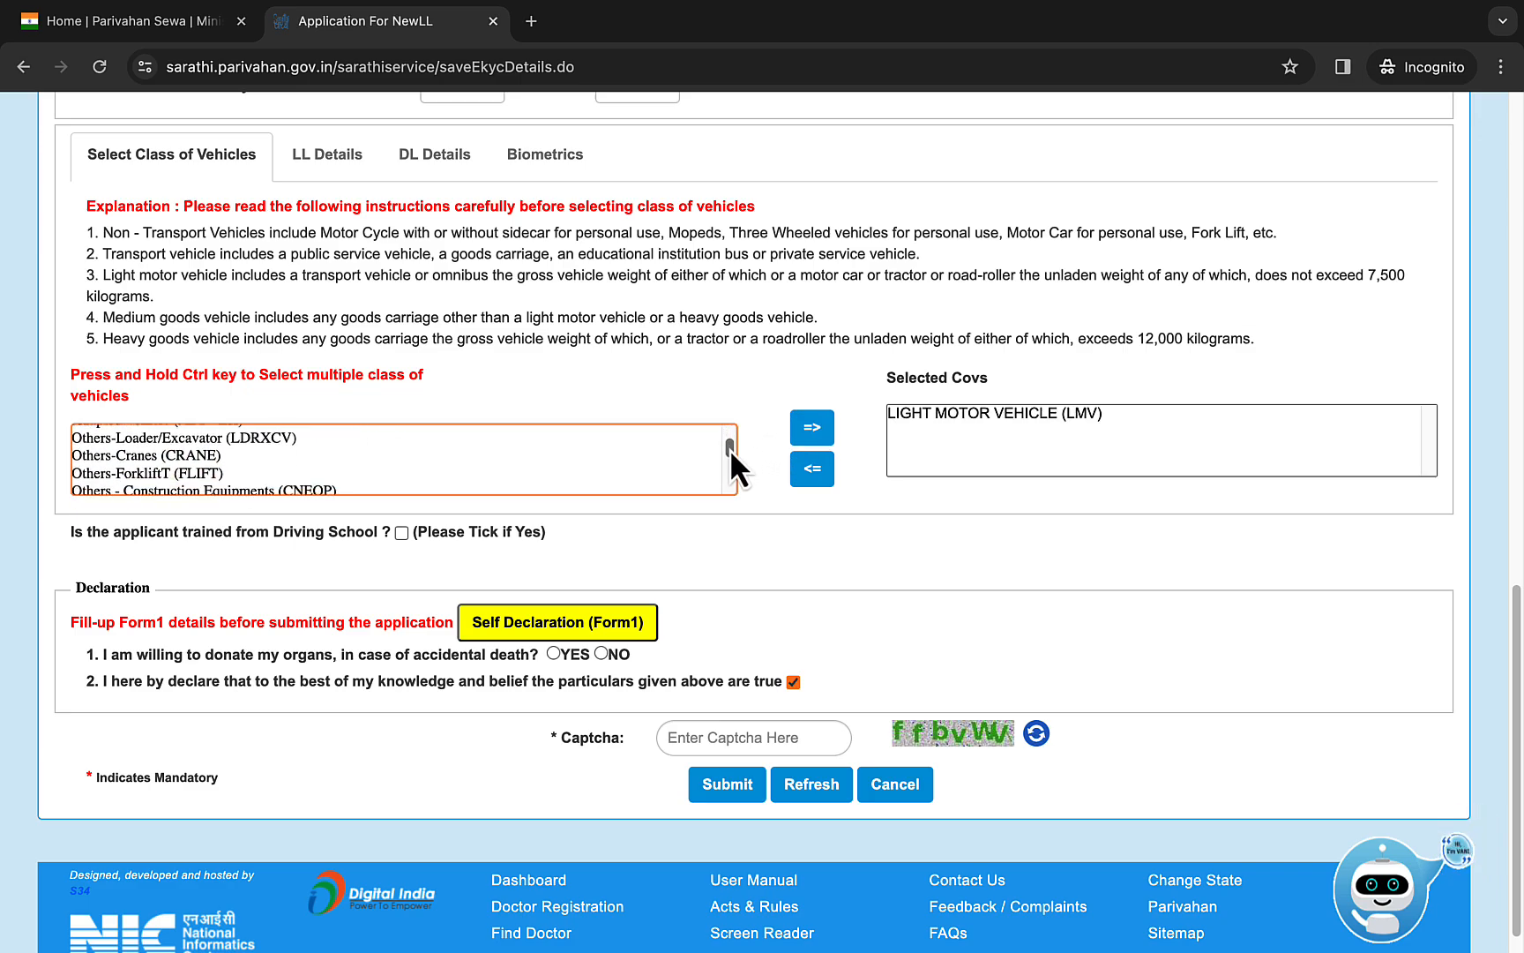
click(284, 455)
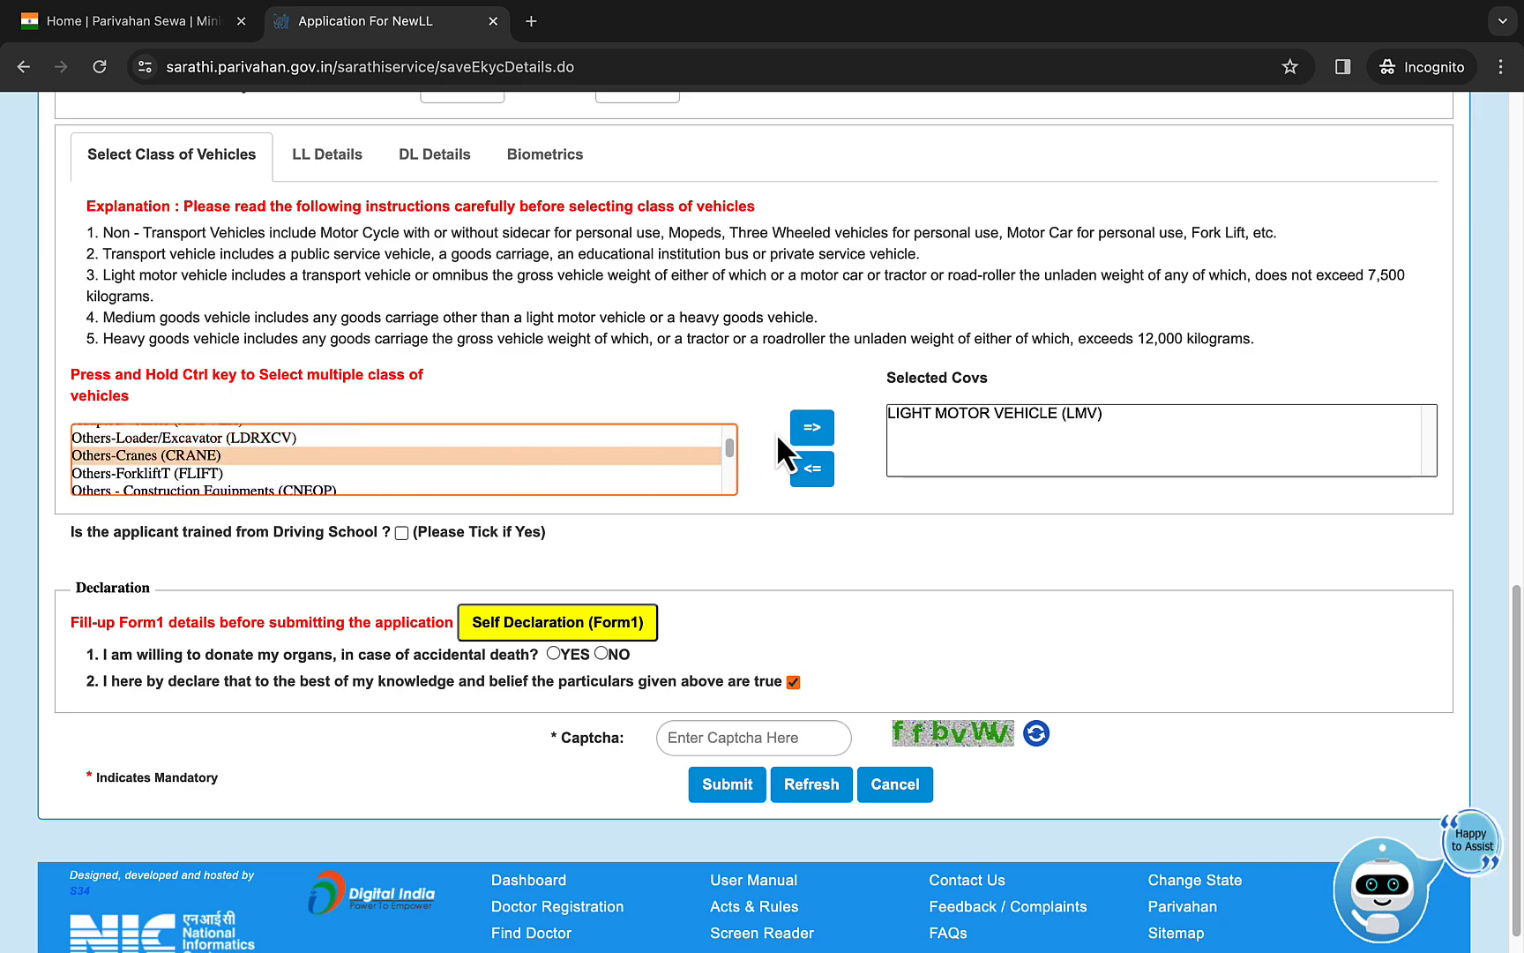
click(812, 432)
- Remove LIGHT MOTOR VEHICLE (LMV) and Others-Cranes (CRANE) from the selected classes of vehicles
click(944, 424)
click(813, 470)
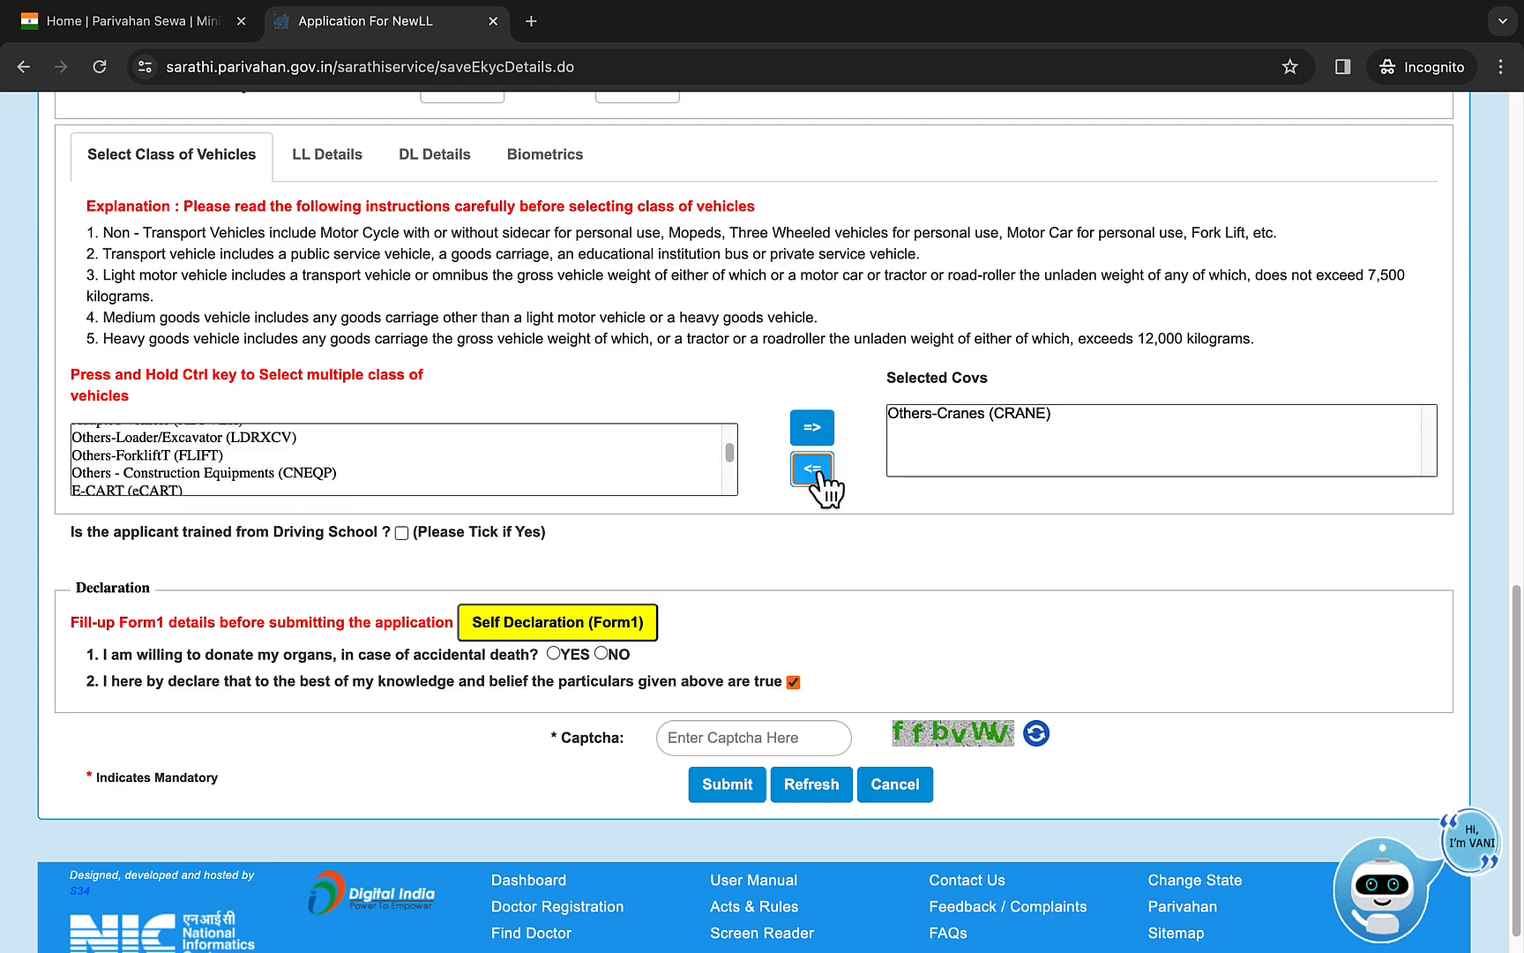
click(961, 420)
click(813, 469)
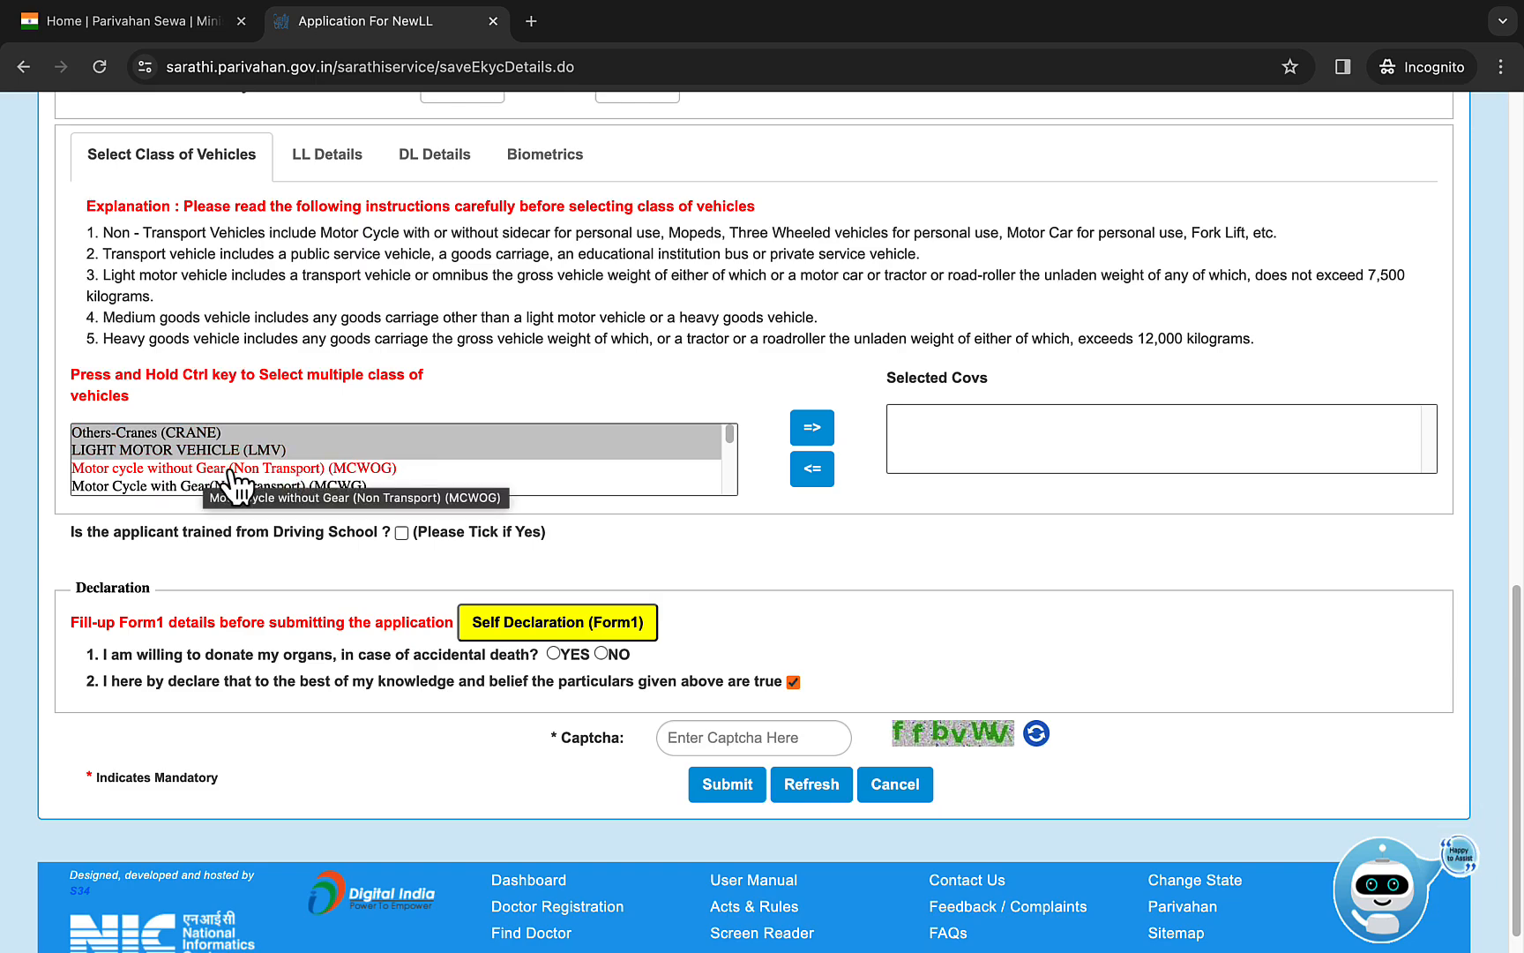
- Add Motor Cycle with Gear(Non Transport) (MCWG) to the selected classes of vehicles
click(296, 486)
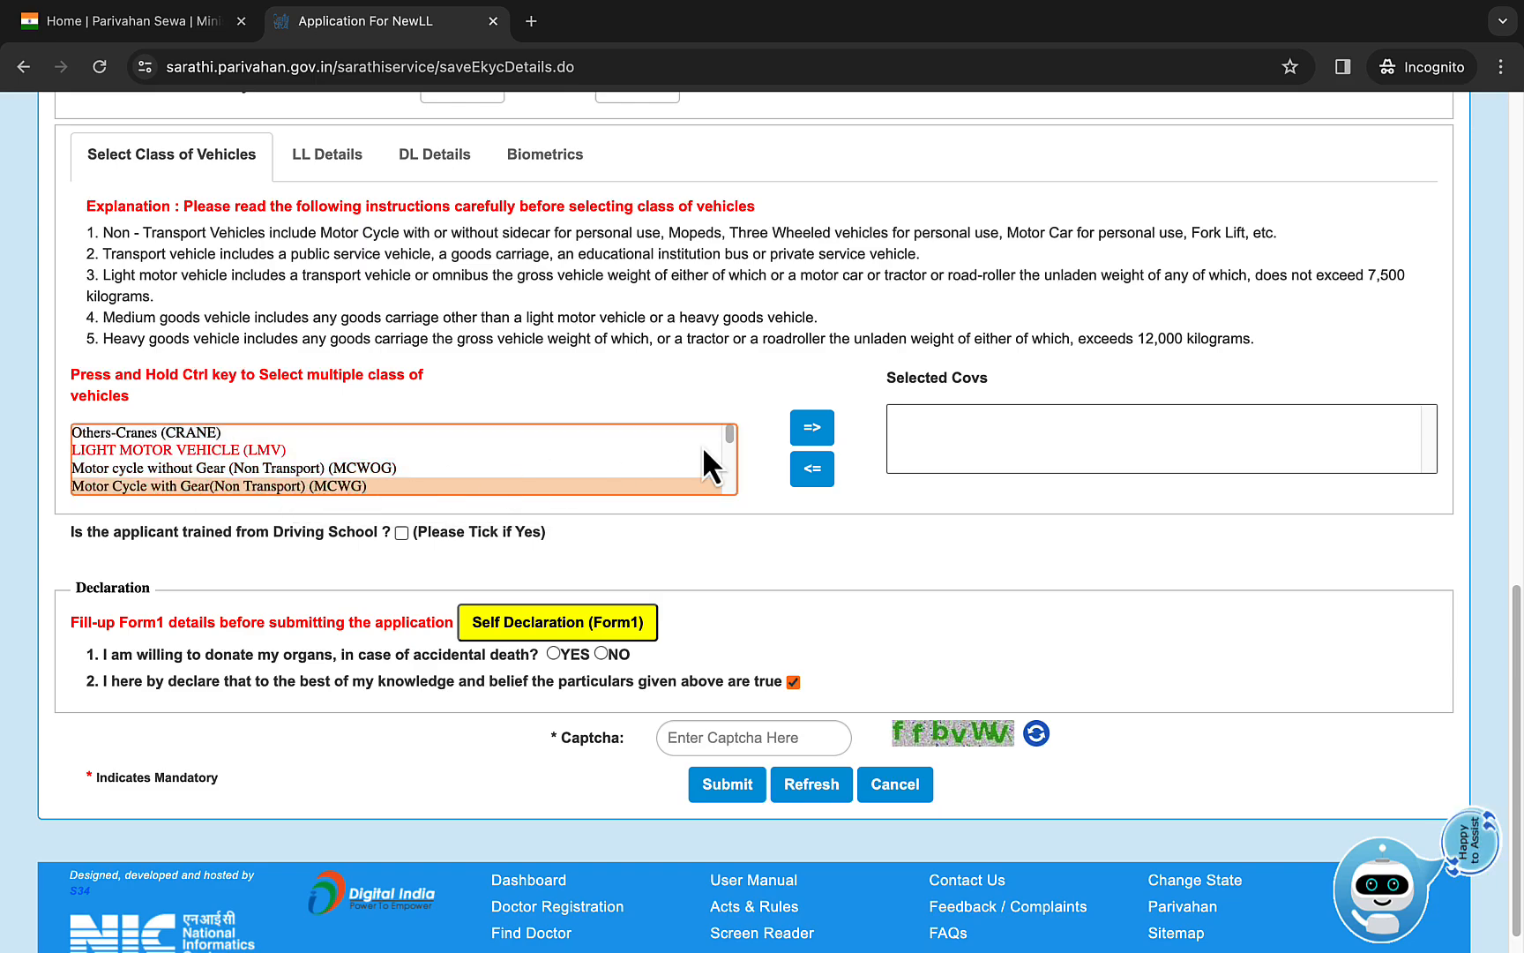
click(813, 430)
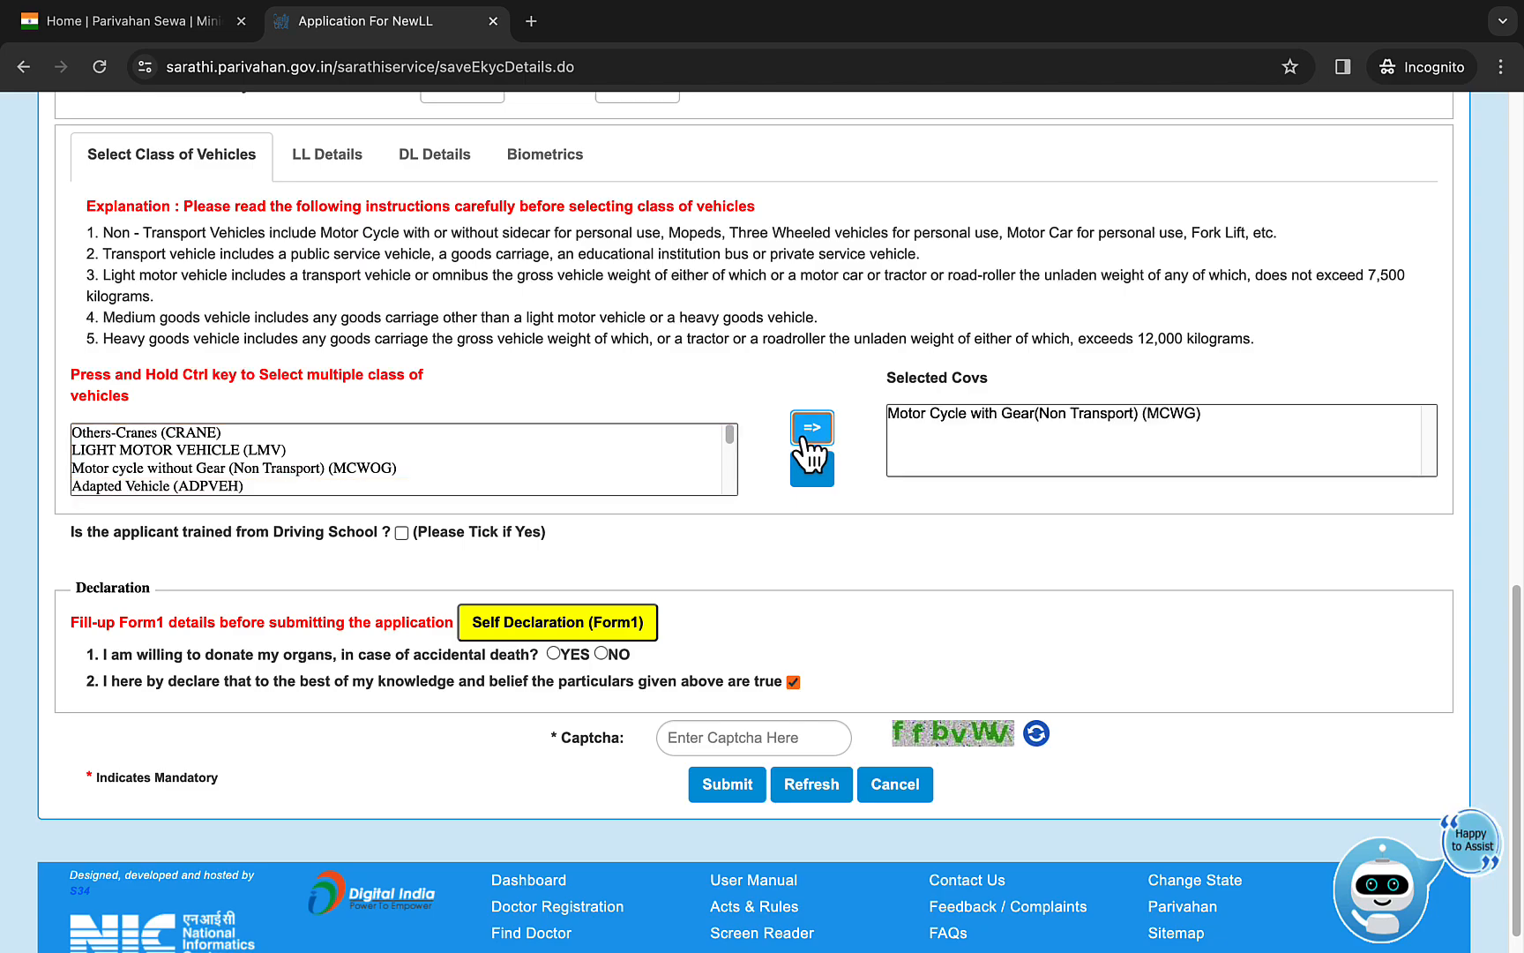
- Submit the Self Declaration (Form1) on physical fitness with its prefilled answers and return to the licence application
click(547, 615)
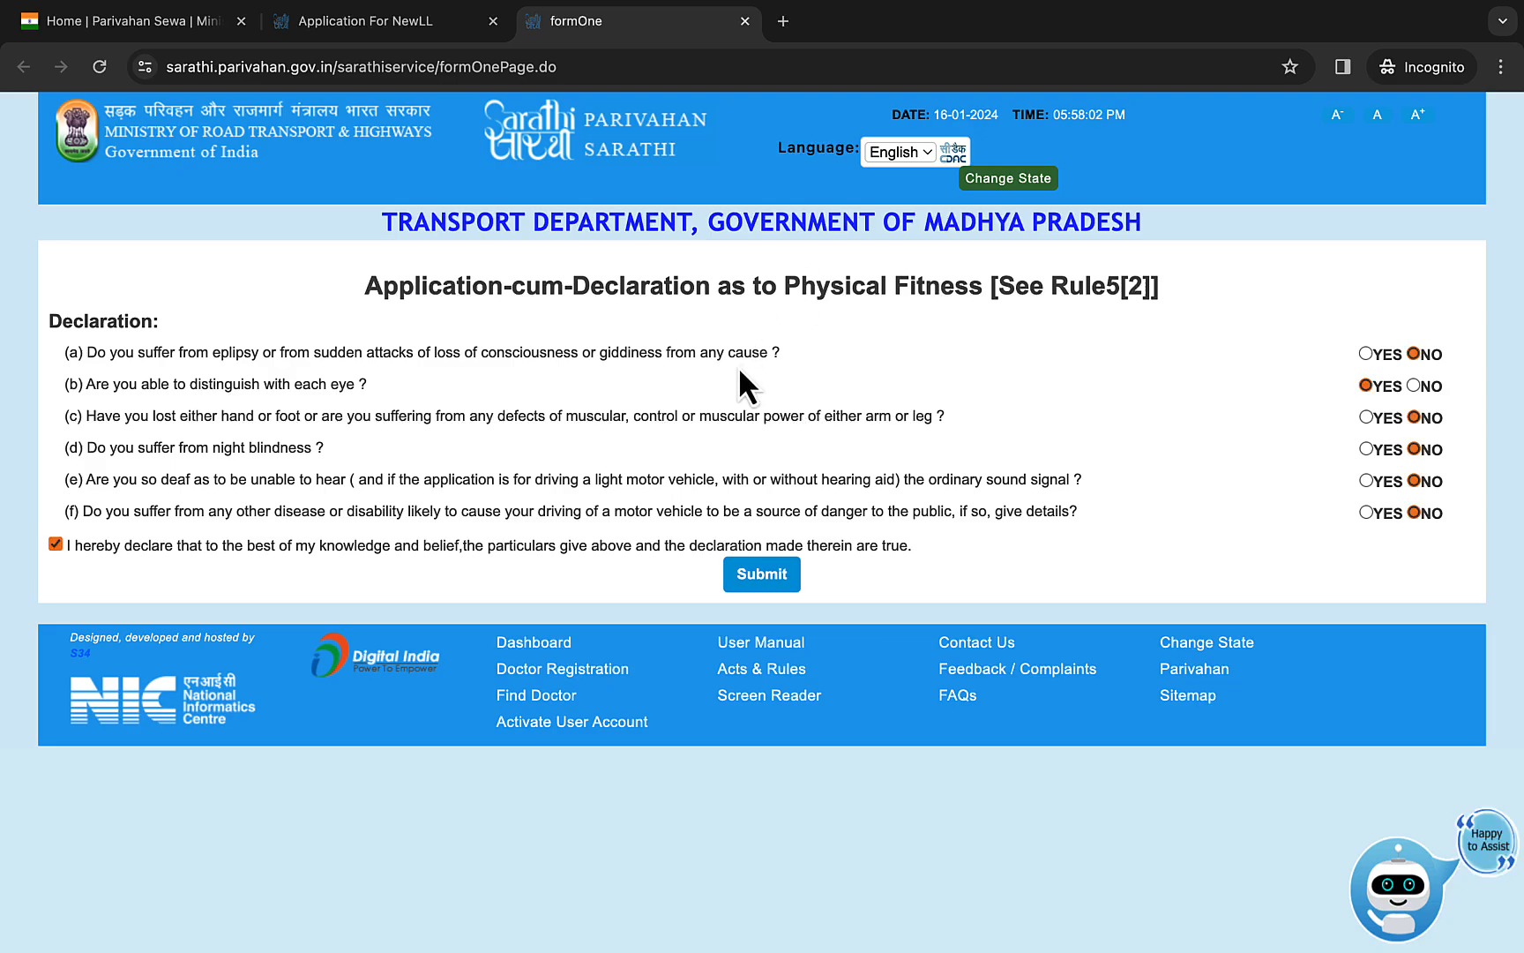
click(764, 574)
click(937, 222)
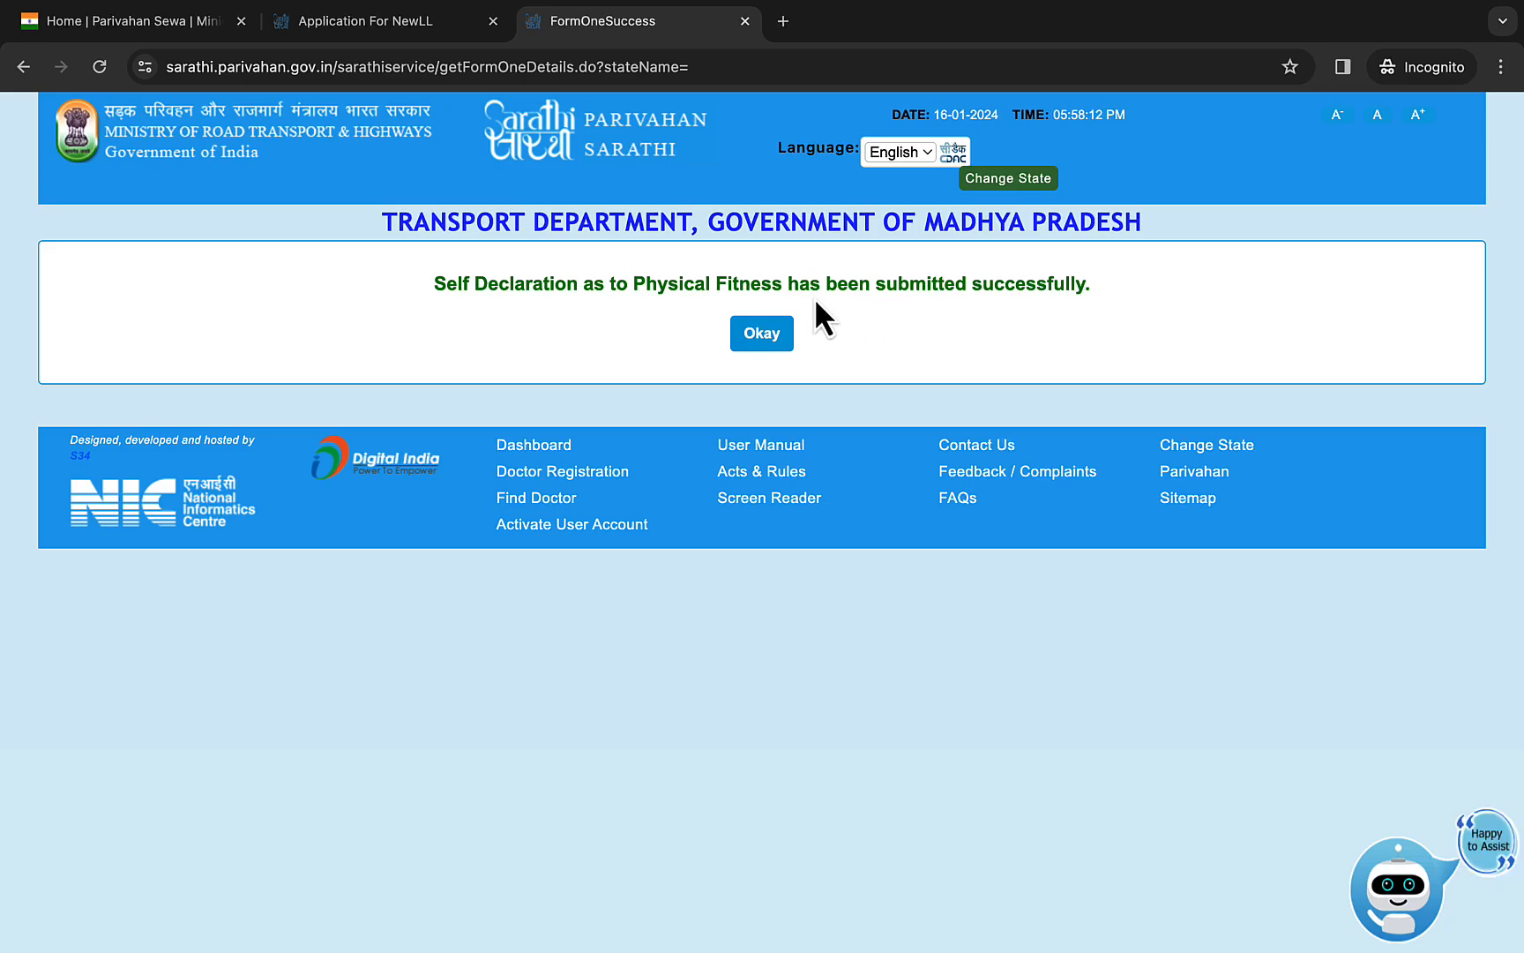
click(764, 328)
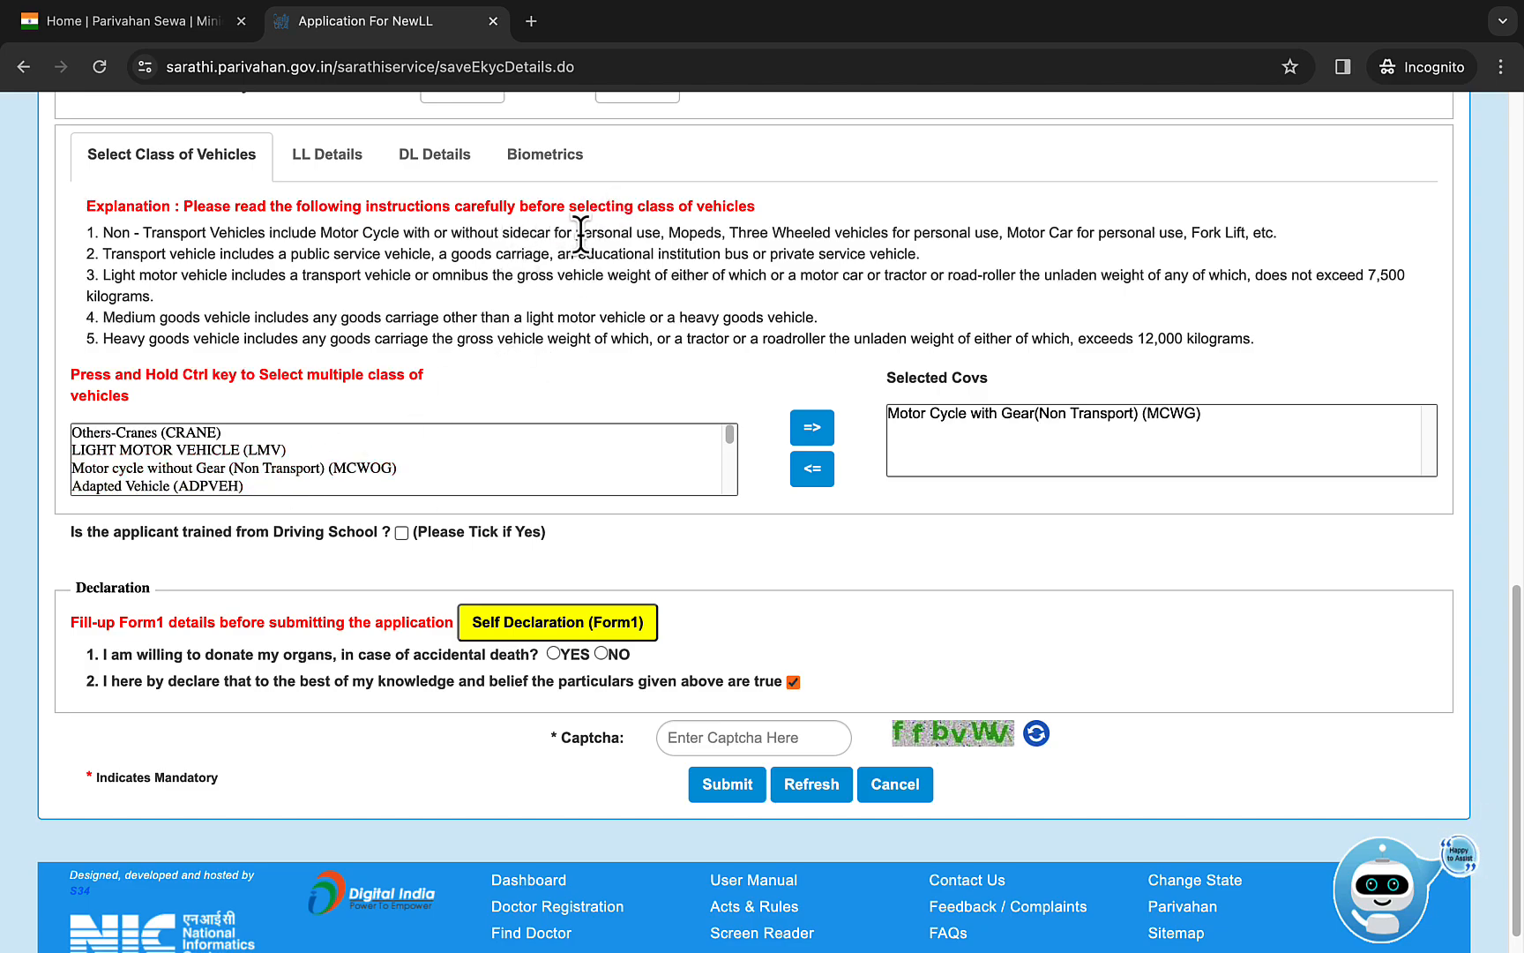
click(401, 533)
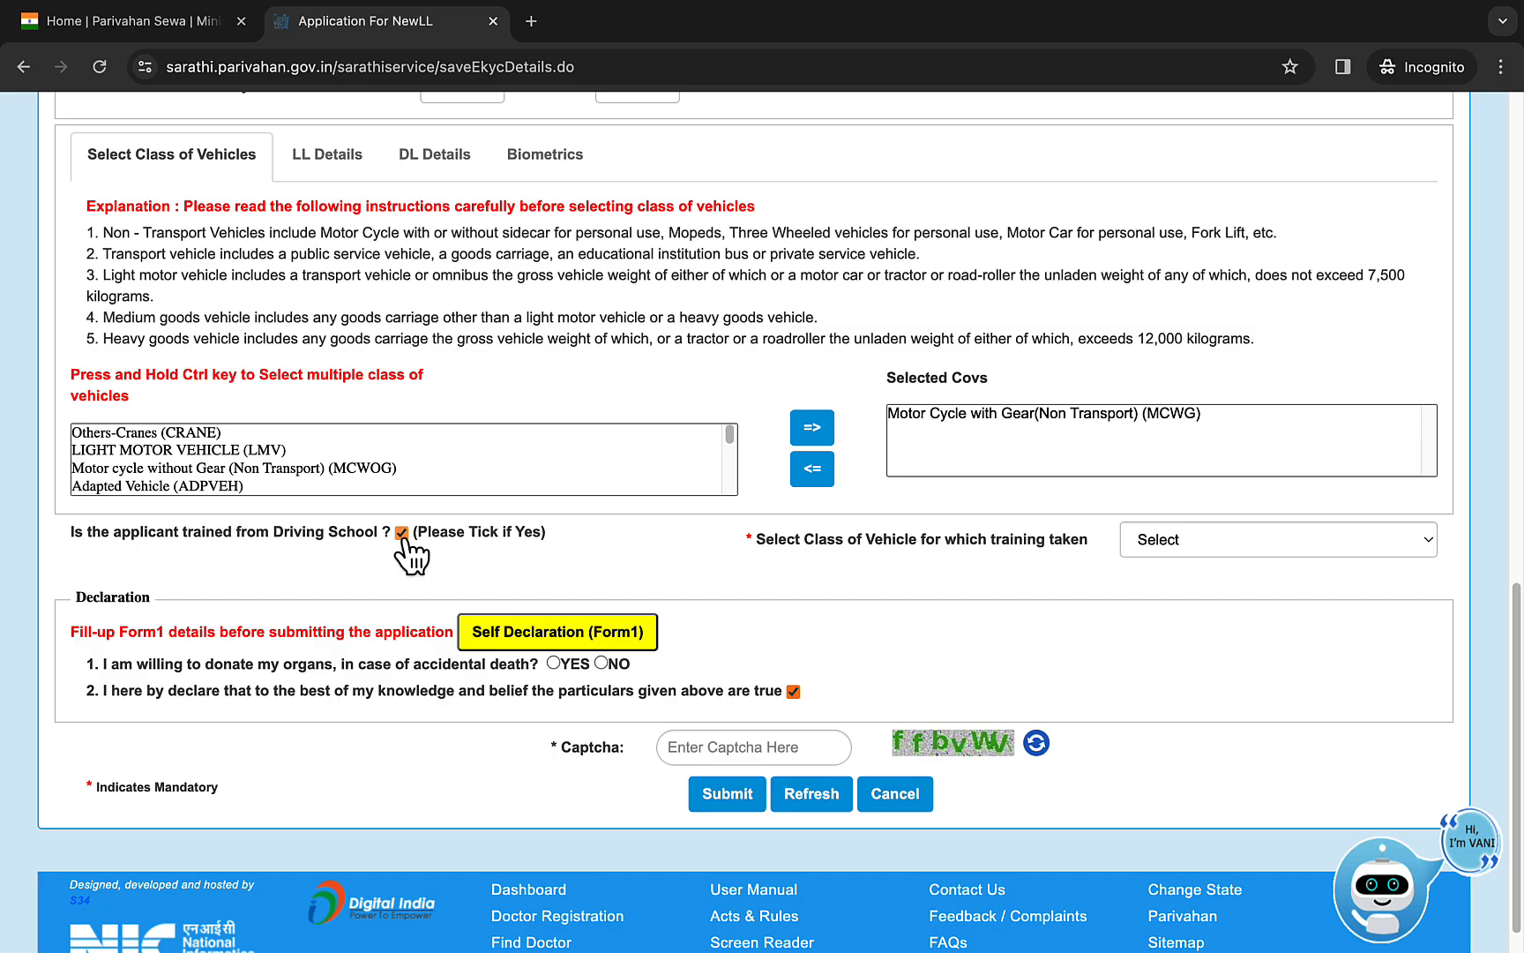
click(1223, 541)
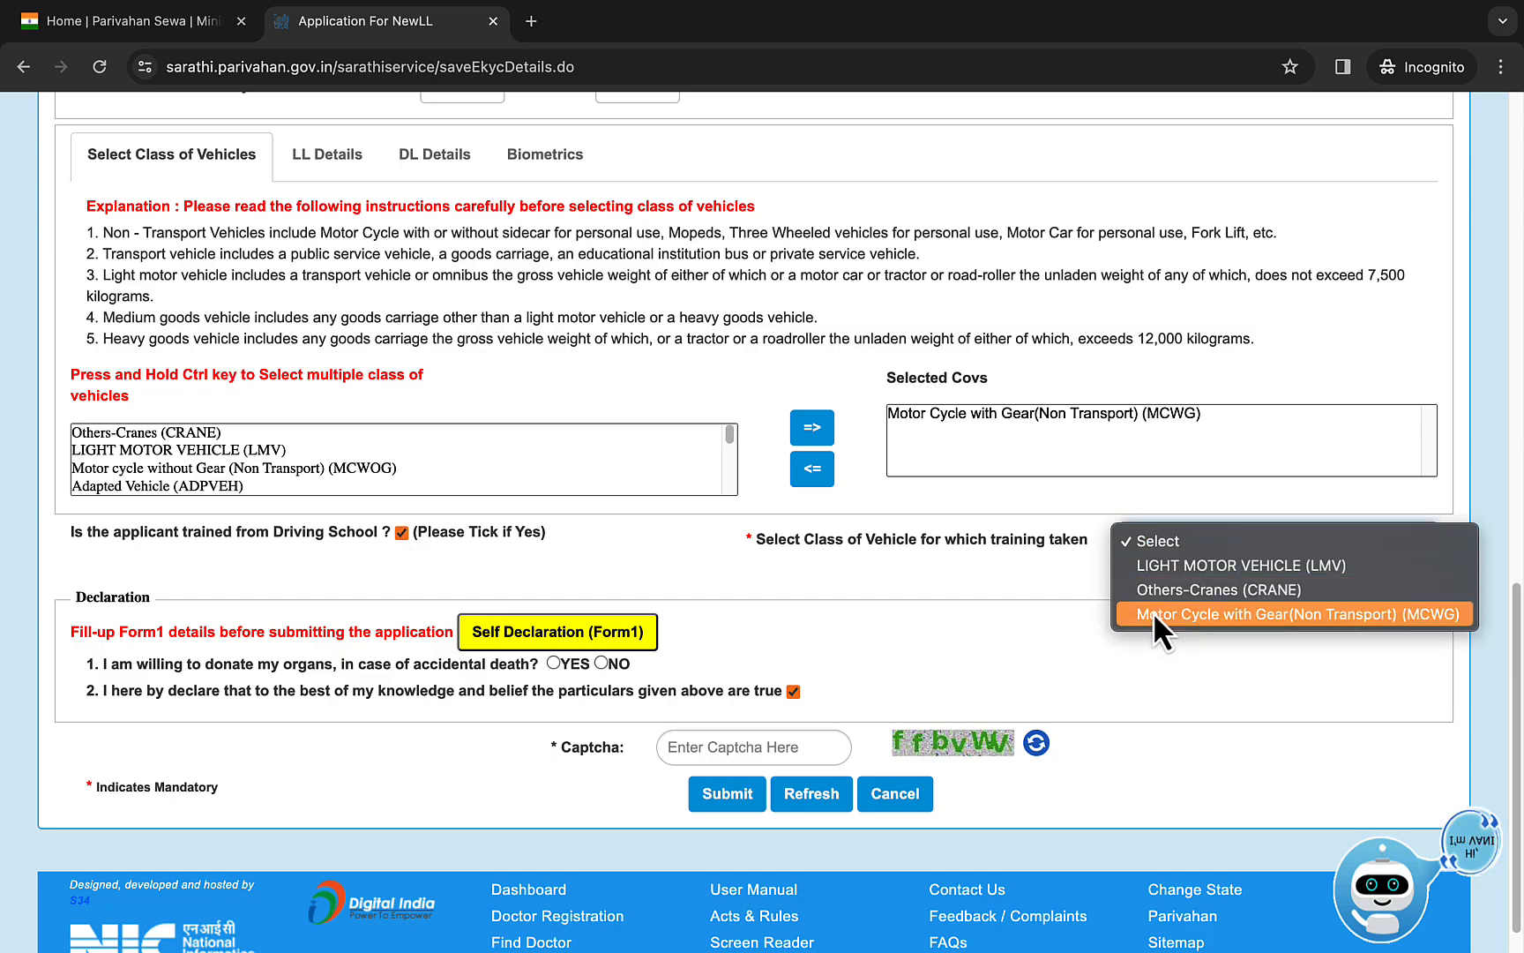
click(407, 537)
click(403, 533)
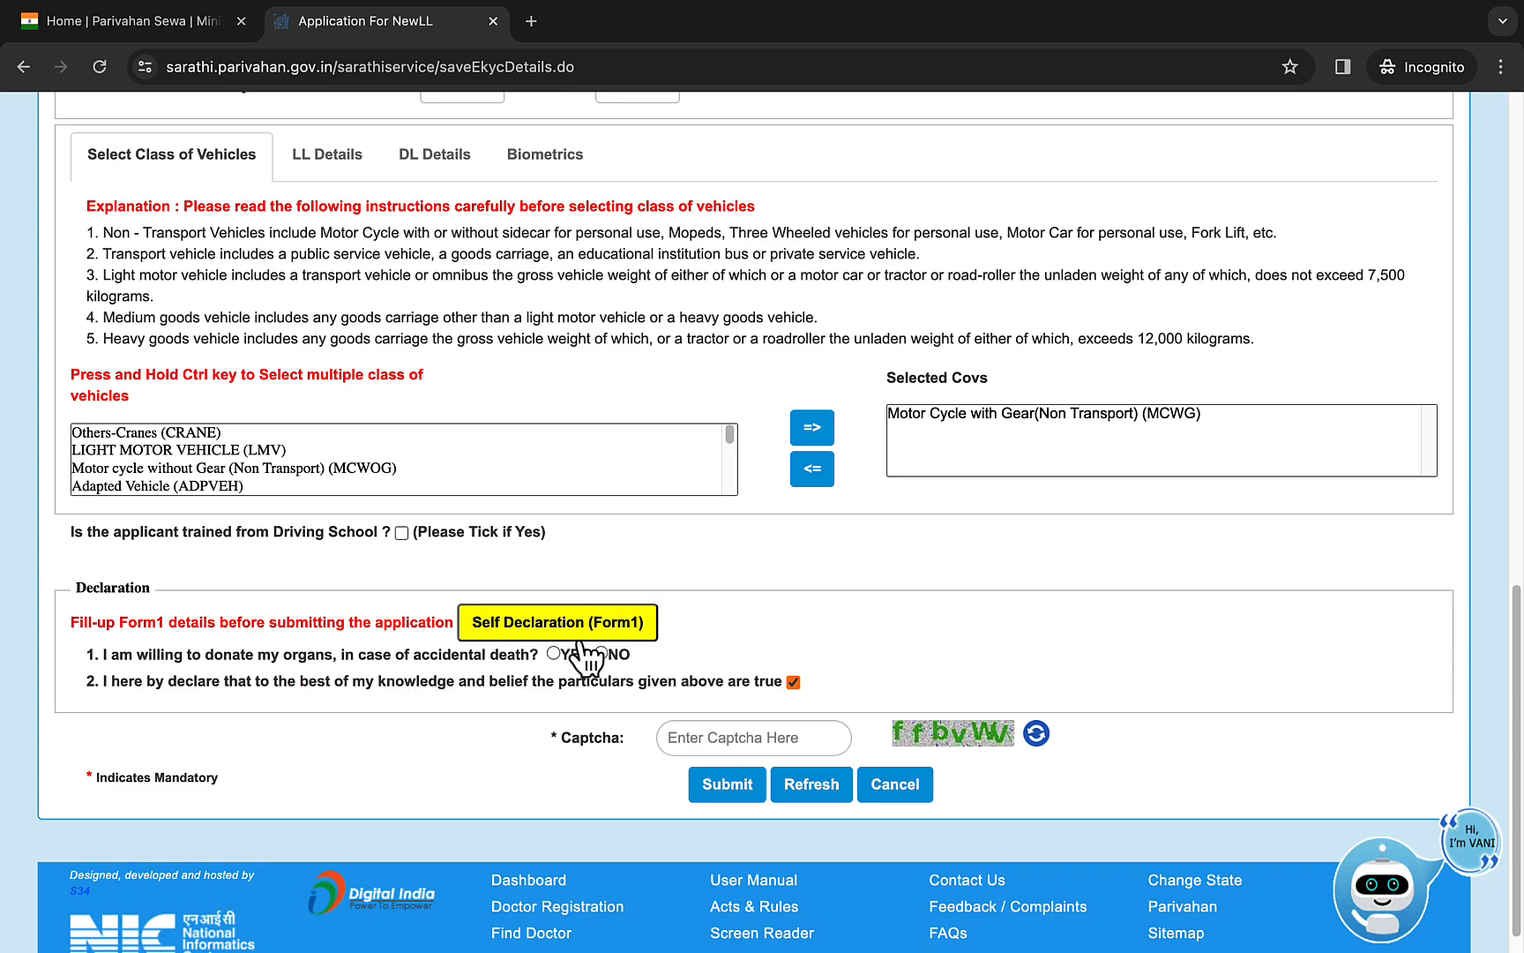
- Answer YES to organ donation, then fill in the captcha and submit the learner's licence application
click(554, 654)
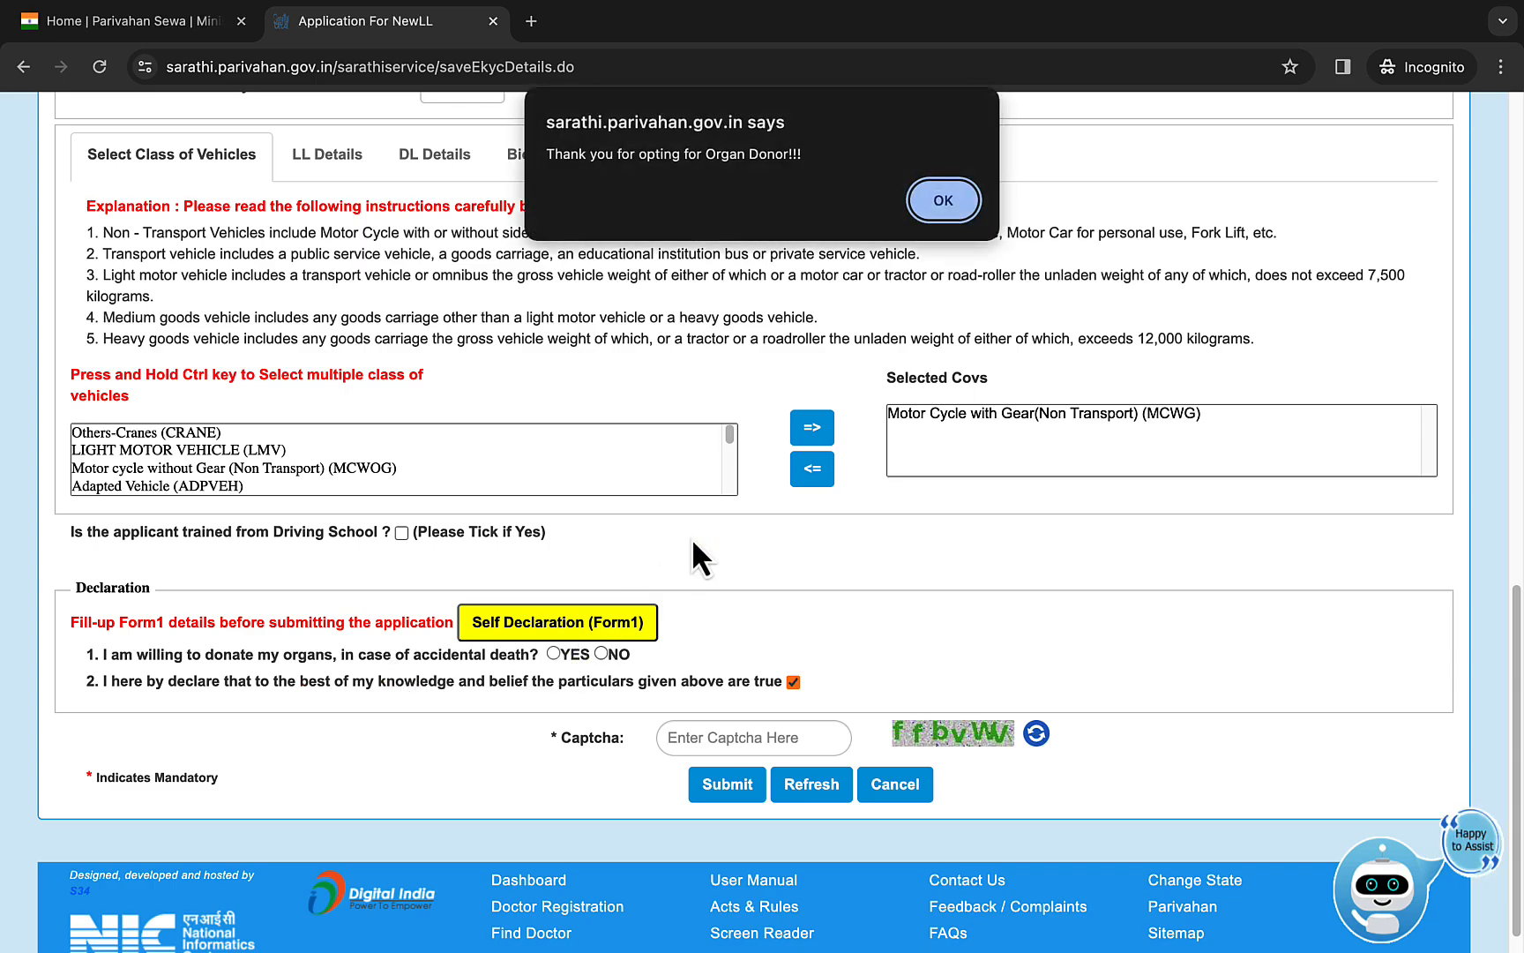
click(931, 219)
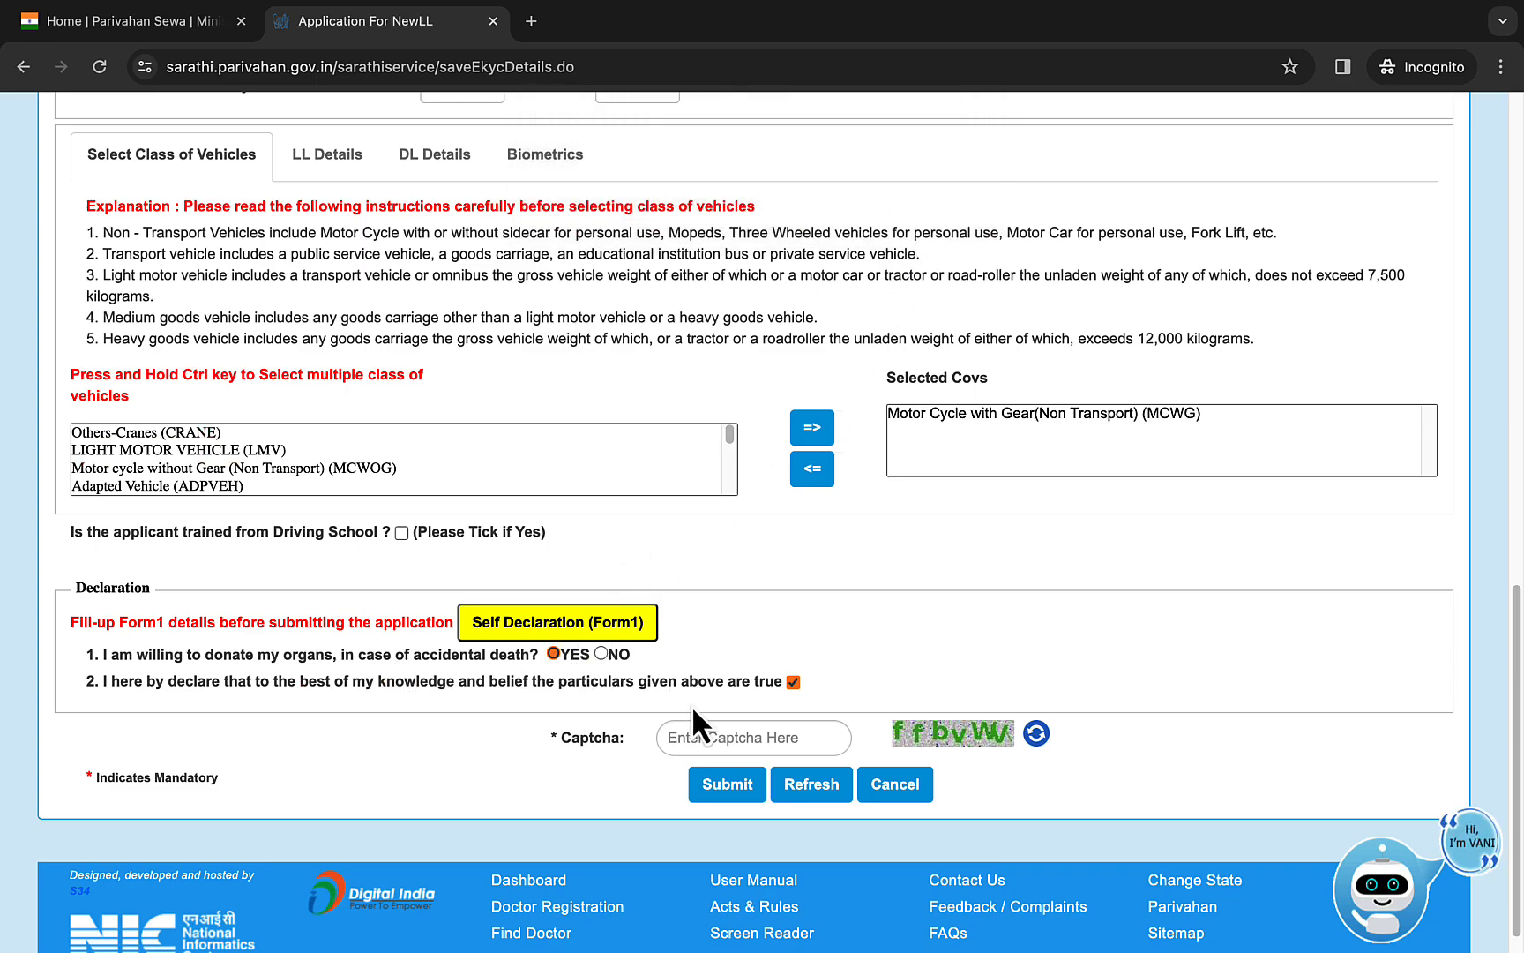
click(782, 737)
text(ff)
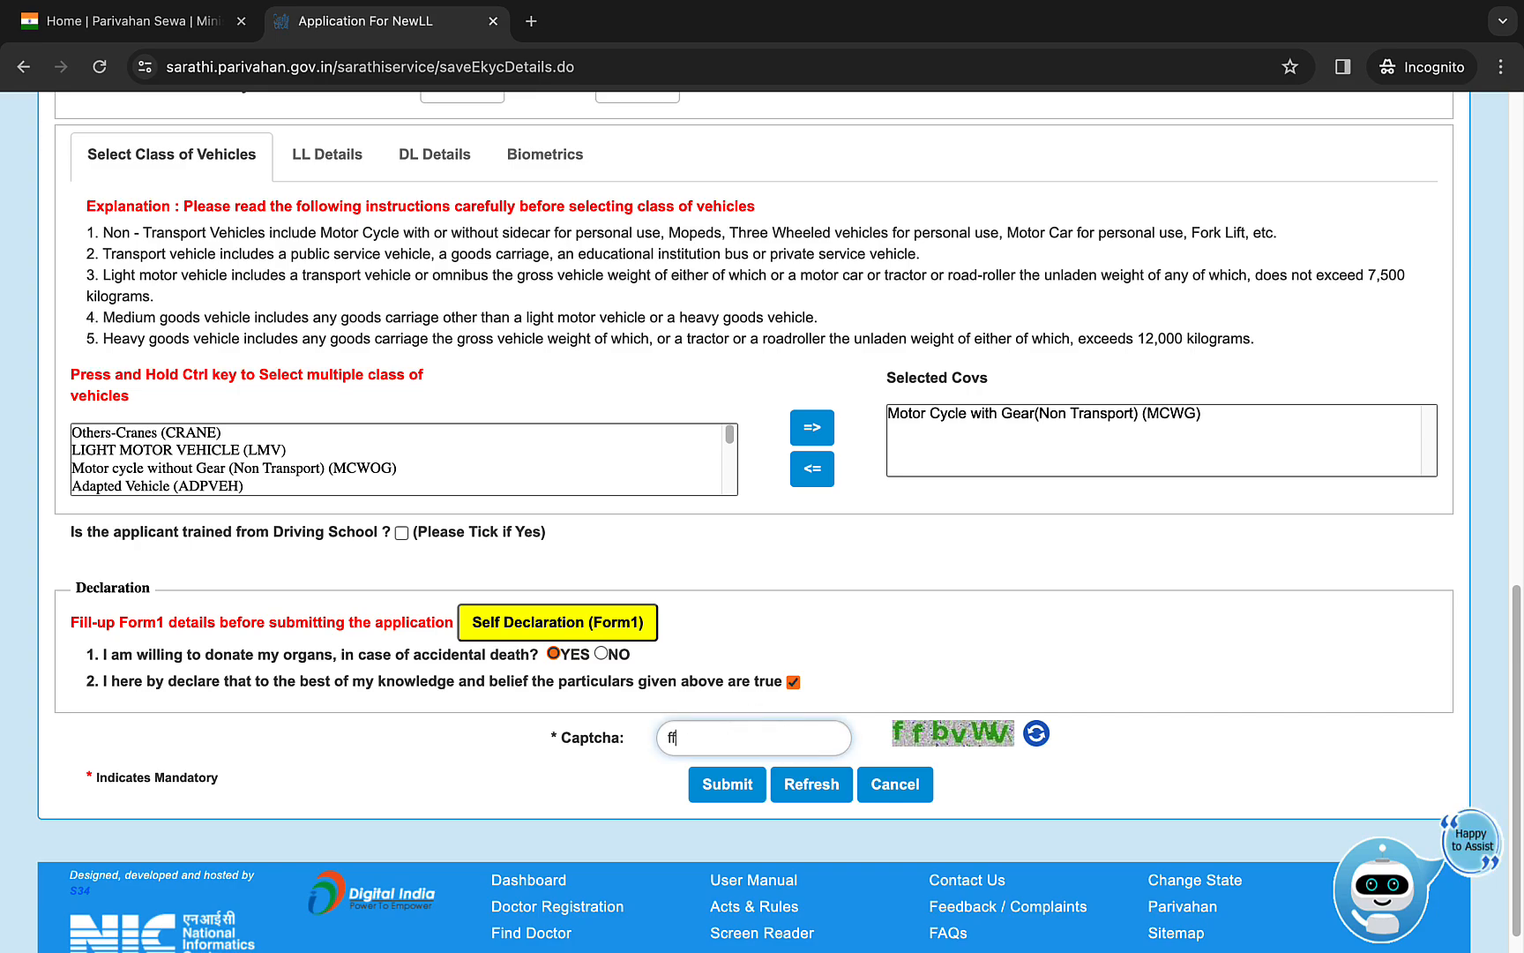
text(bvw)
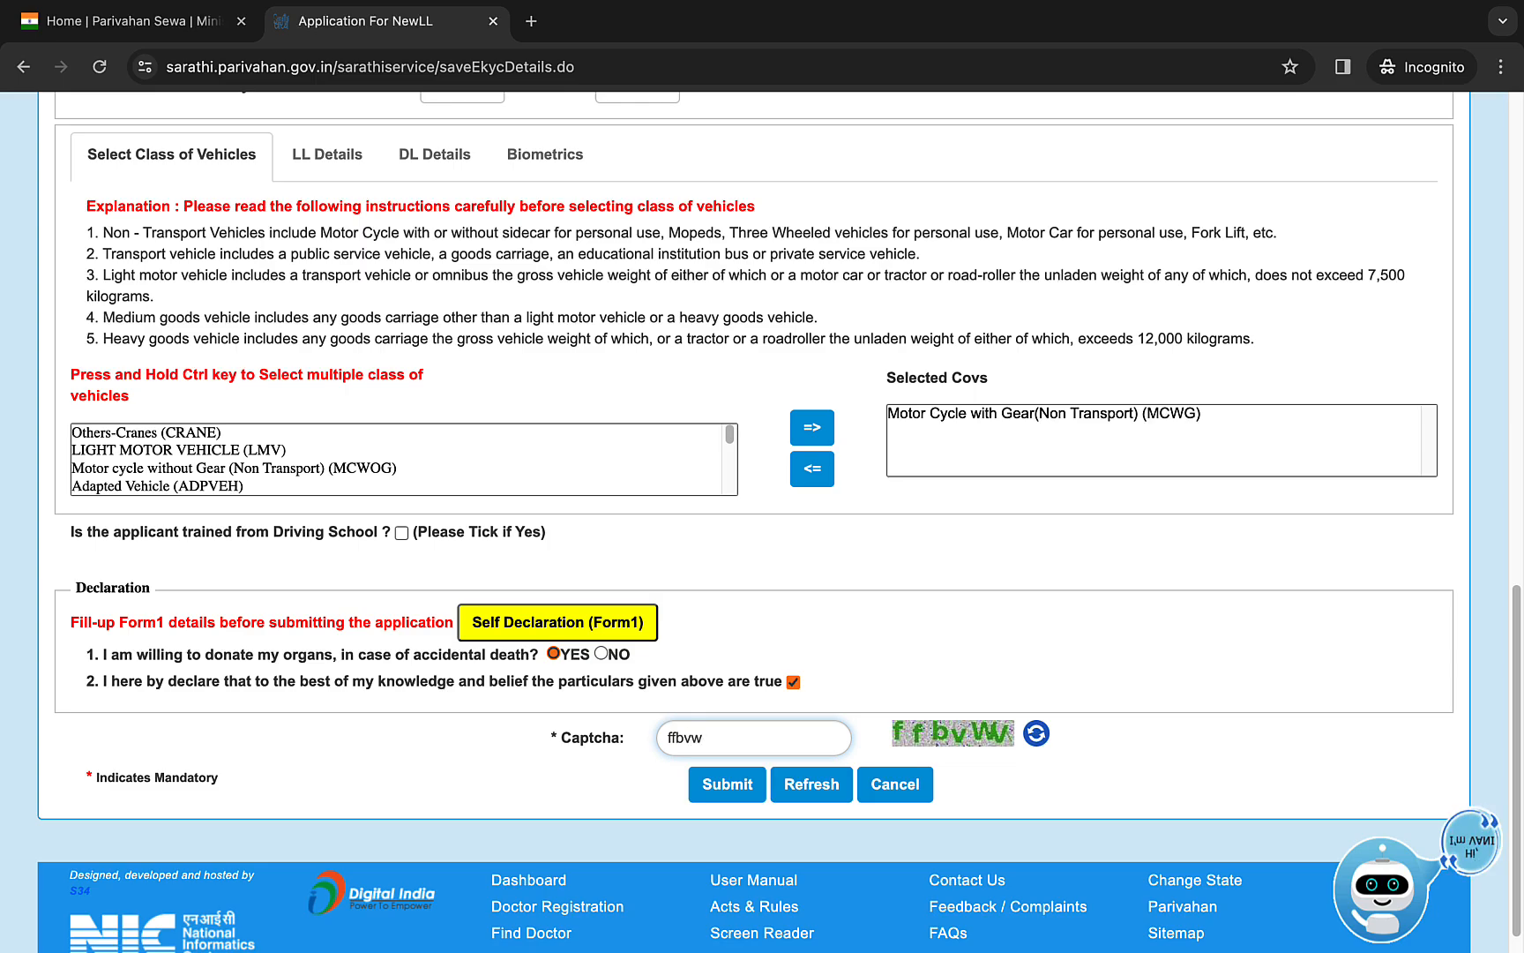
key(BackSpace)
text(Wv)
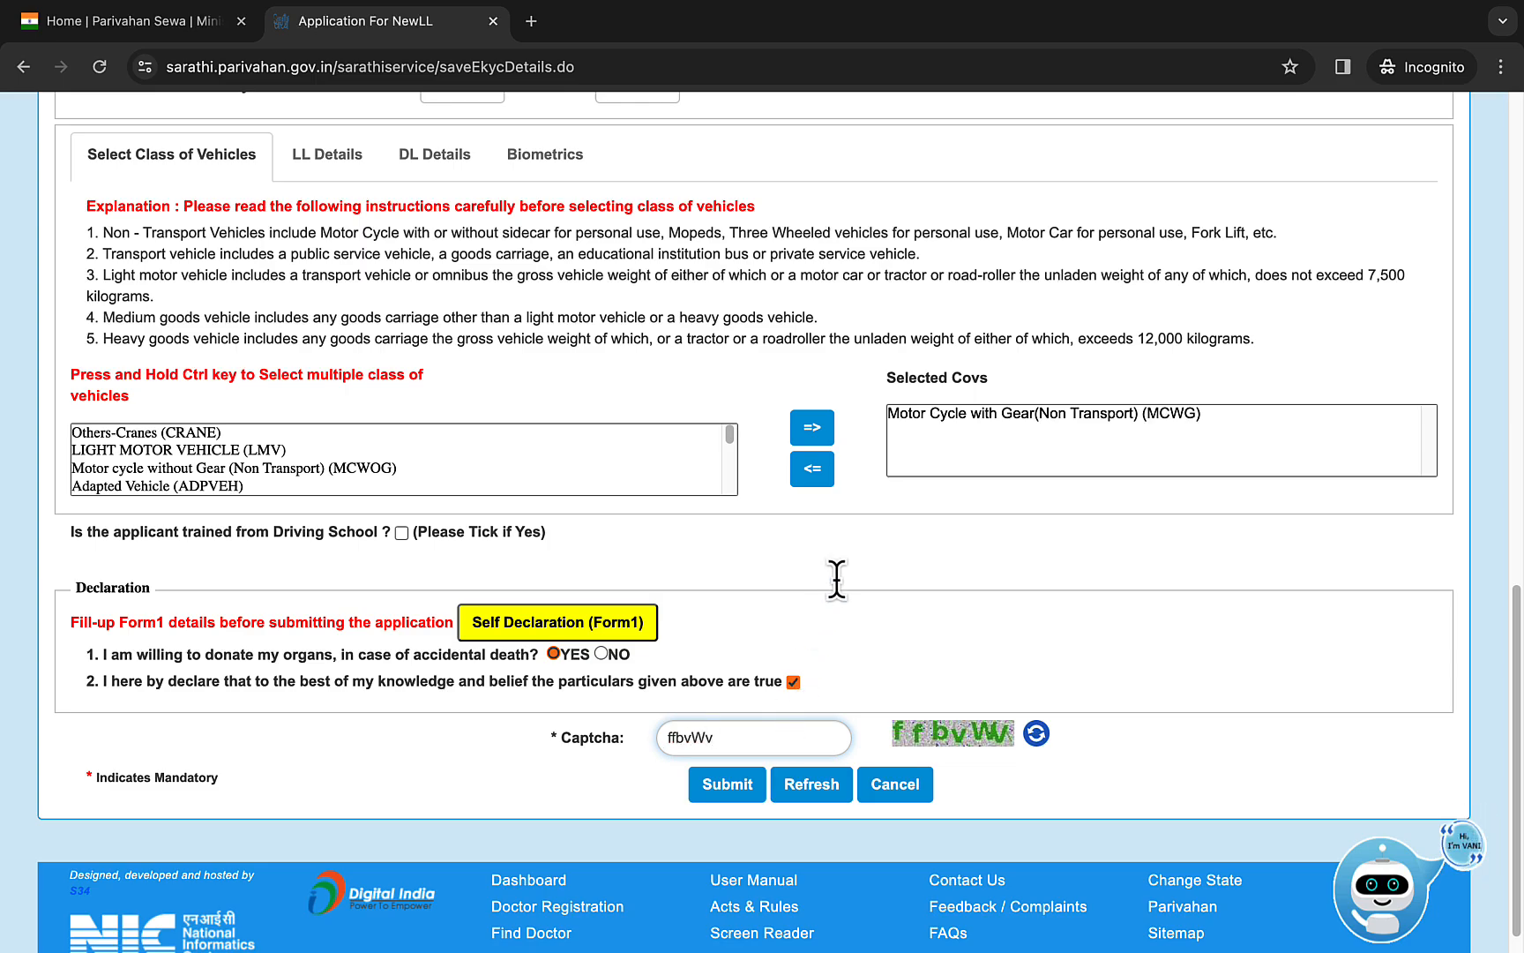
key(Return)
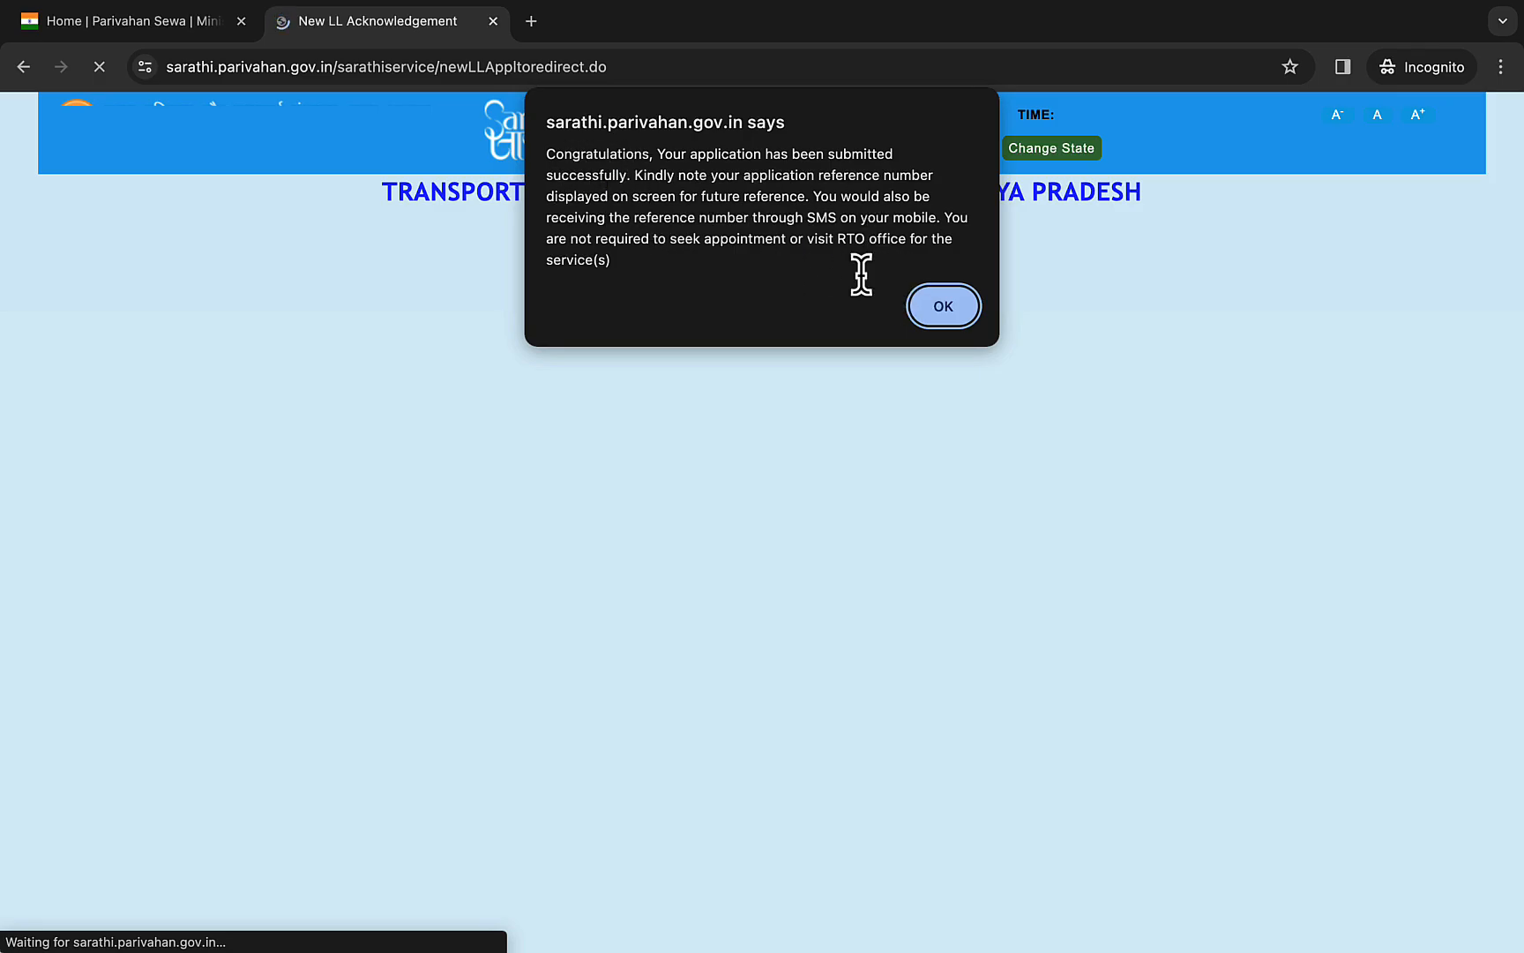
click(957, 298)
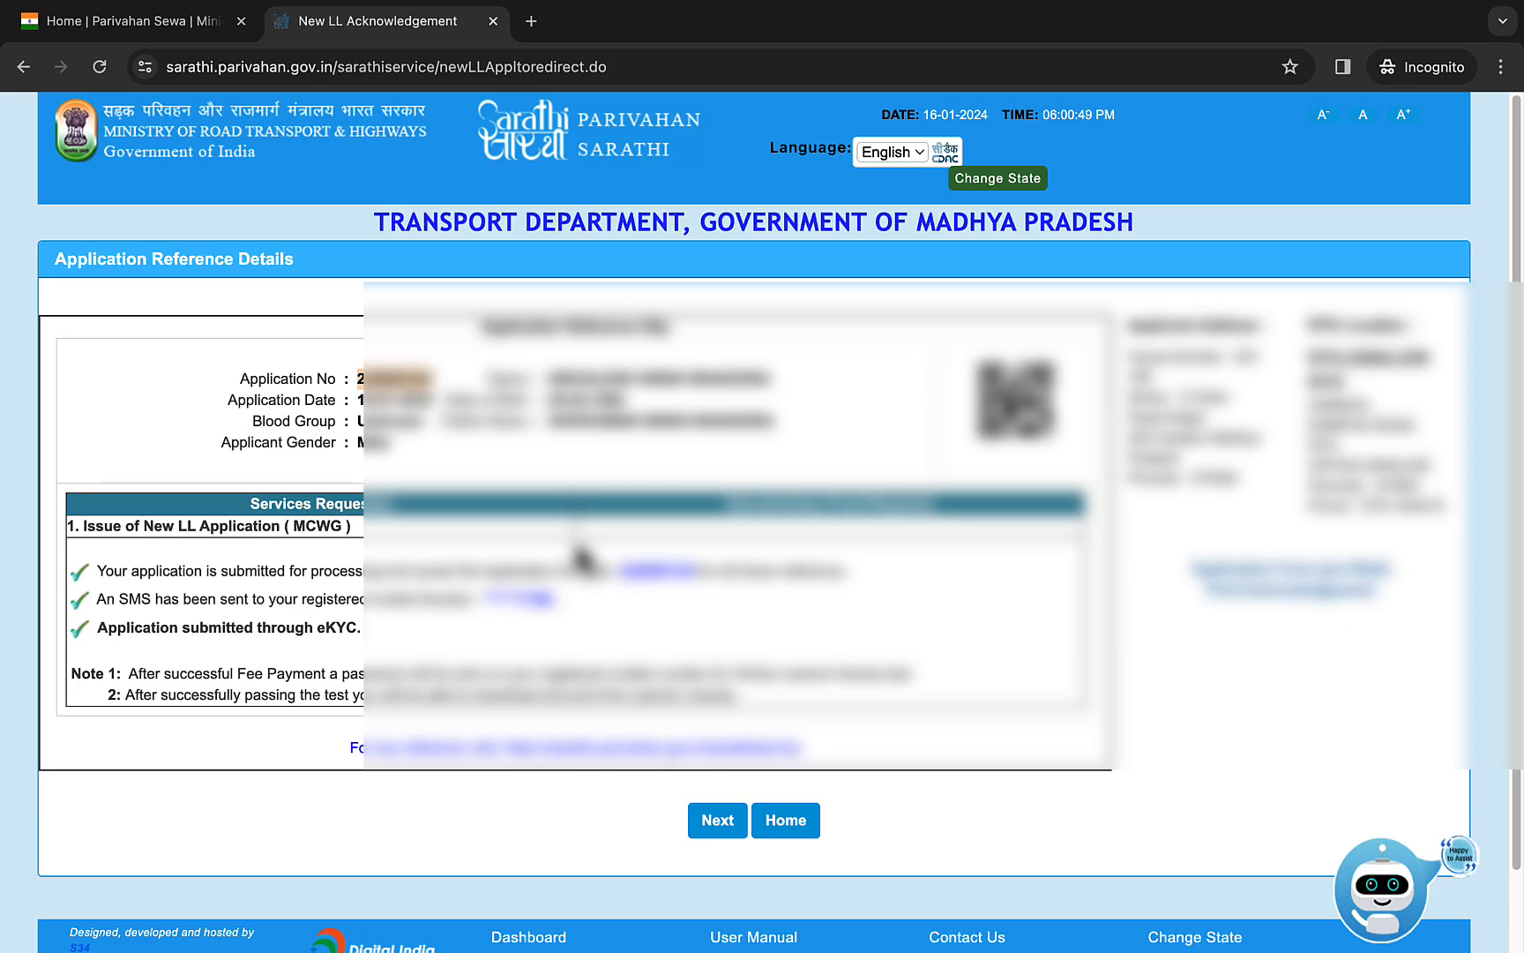
- Continue from the application reference details to the application status form, fill in its captcha and submit it
click(718, 822)
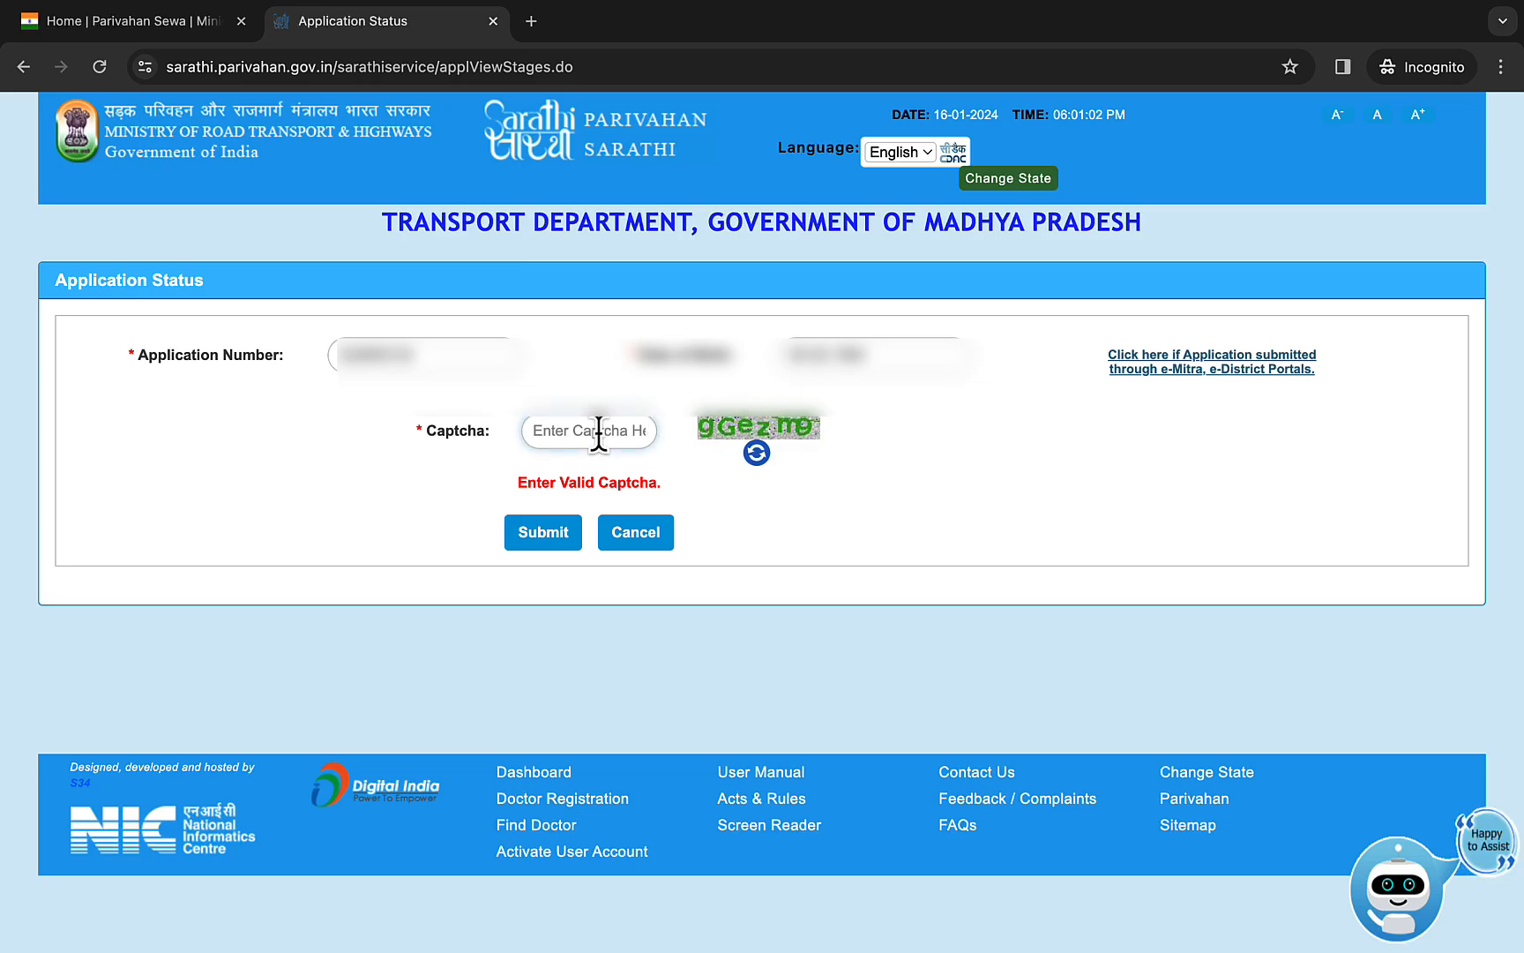
text(gG)
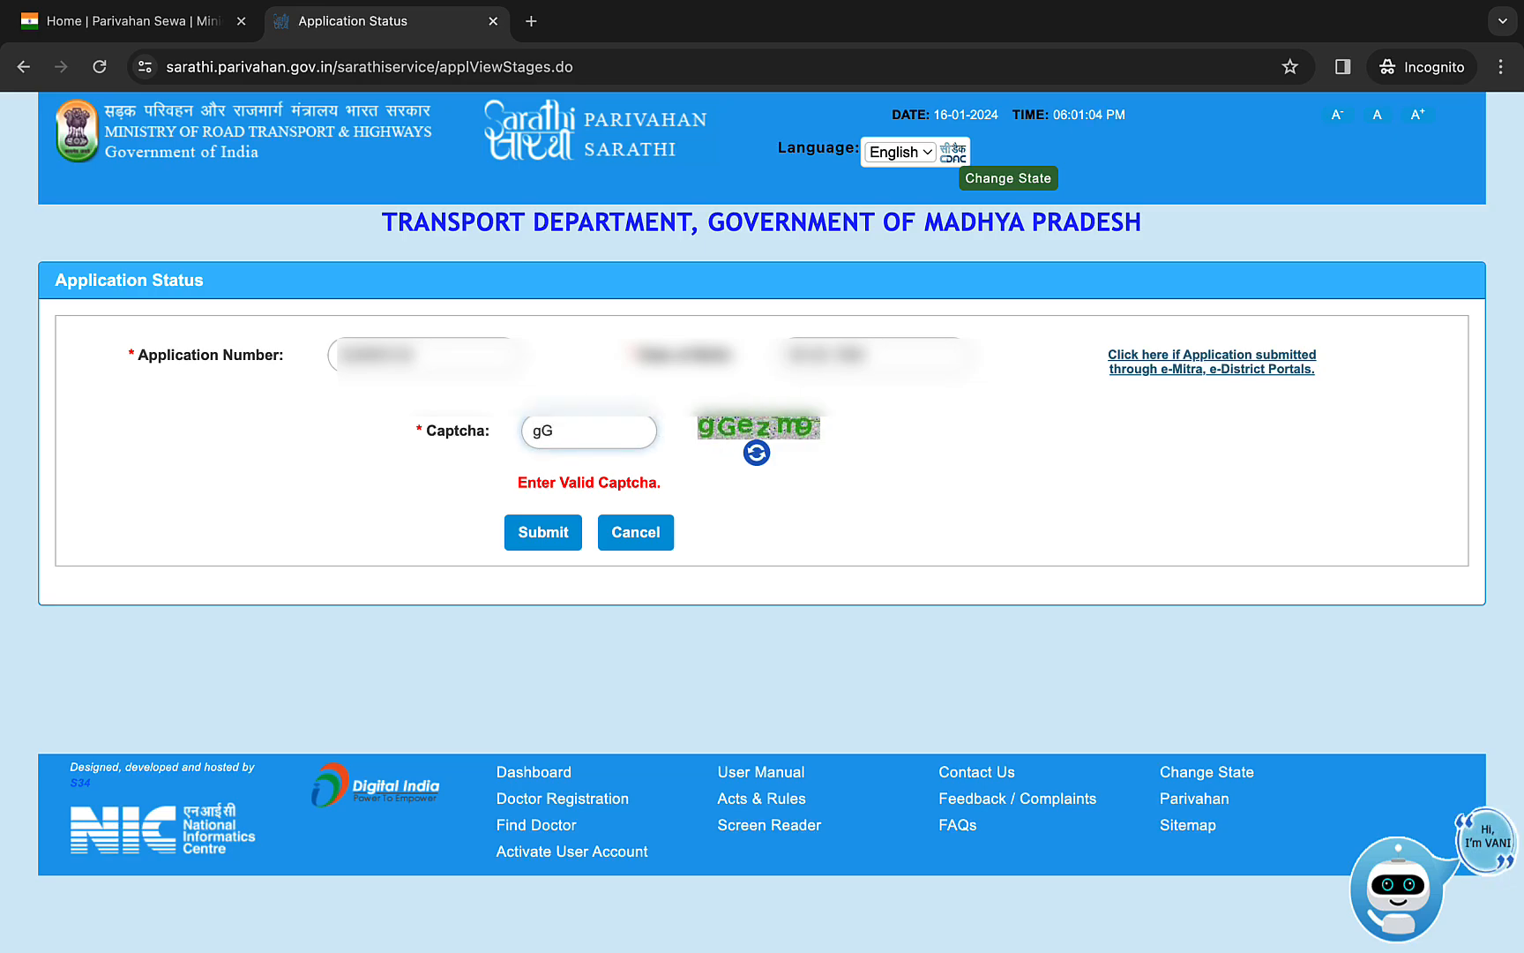
text(ezm9)
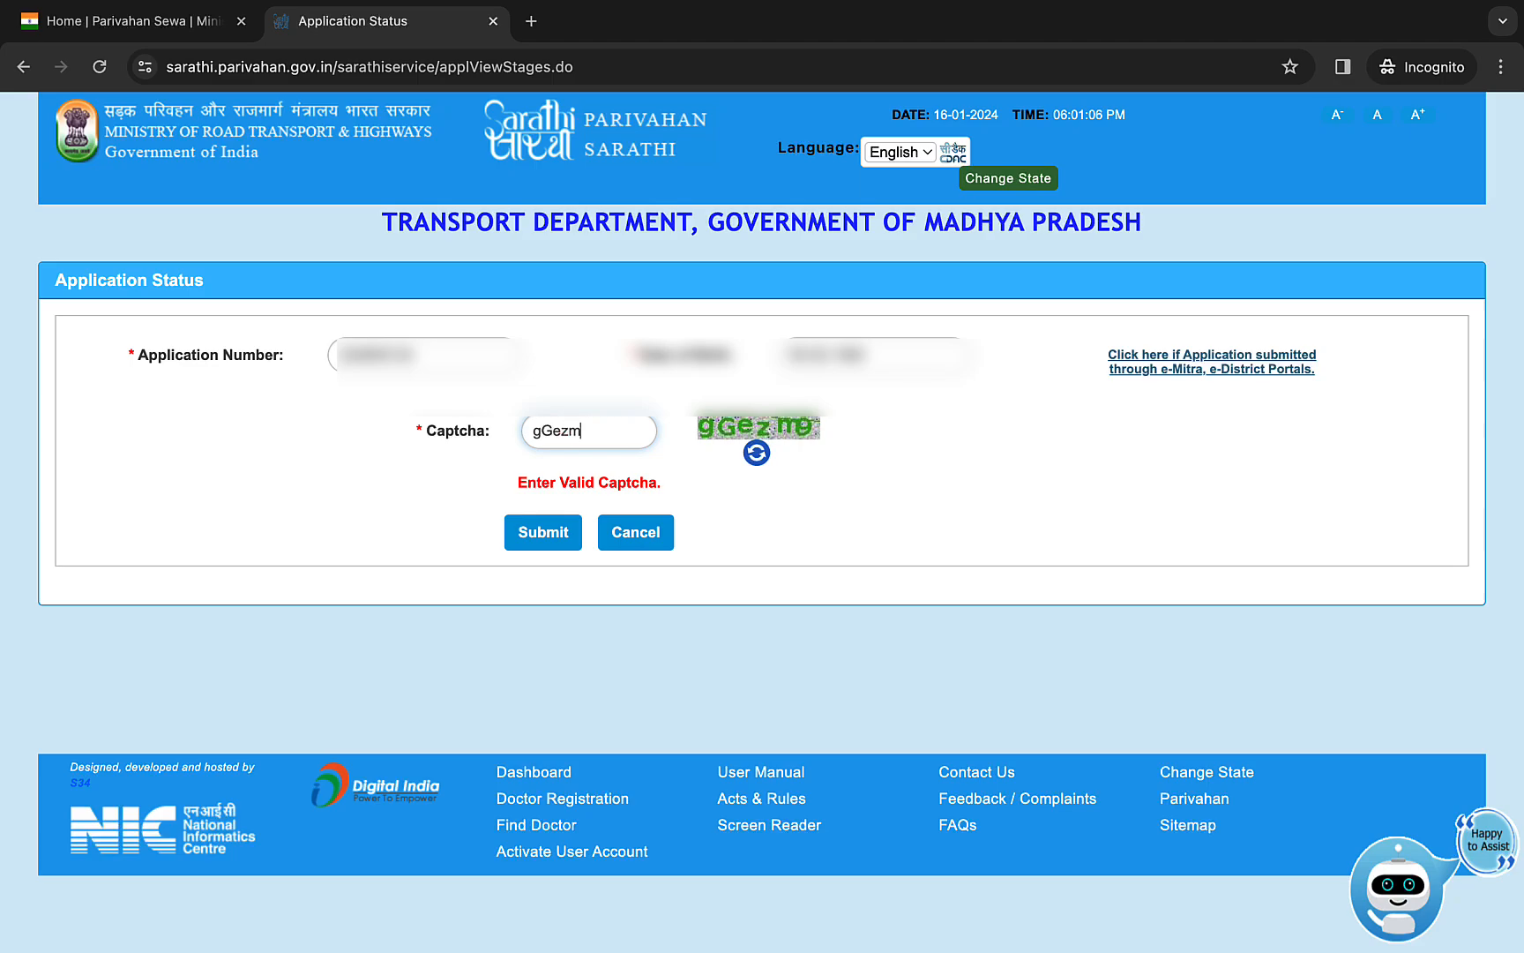
click(554, 533)
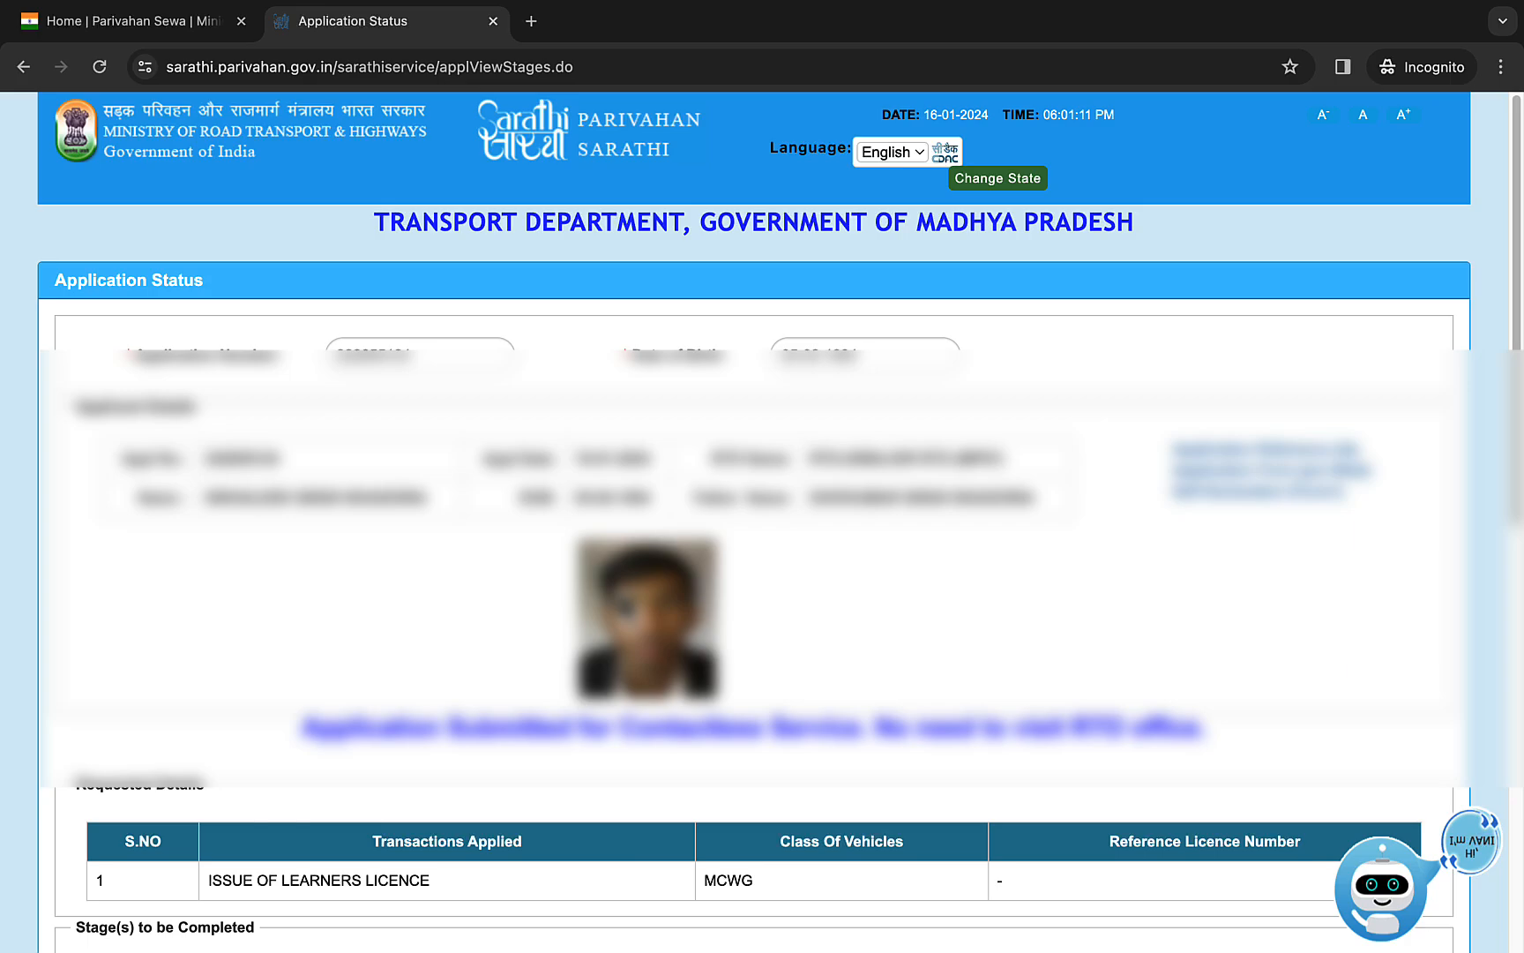
- Review the stages to be completed for the application and proceed with the FEE PAYMENT stage
scroll(435, 249, down, 8)
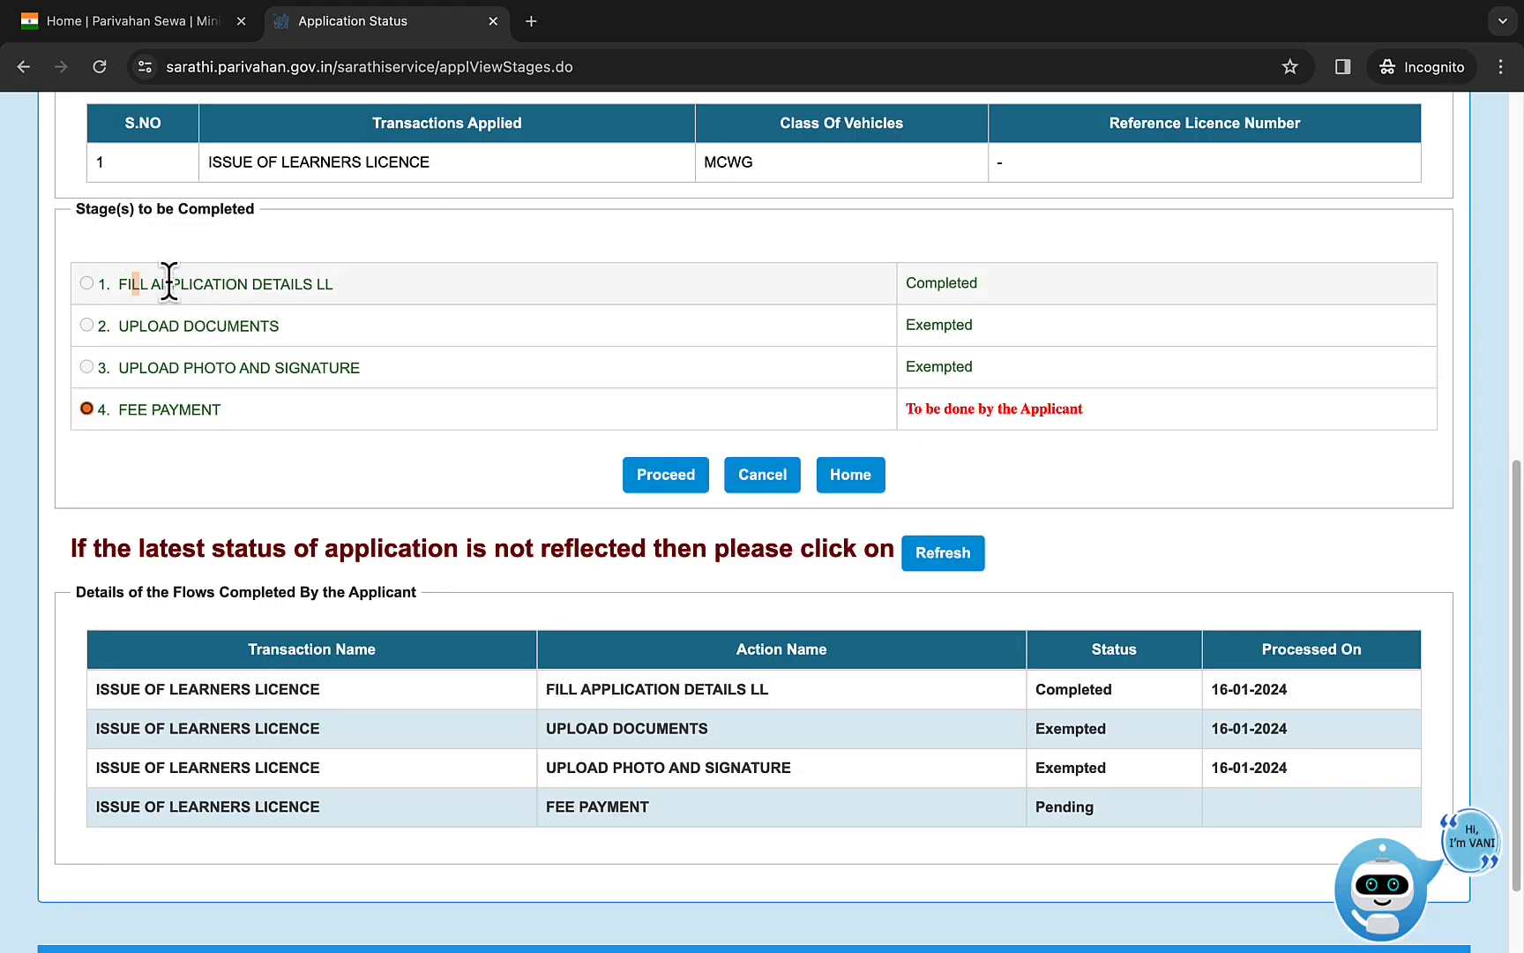
drag(133, 284, 741, 292)
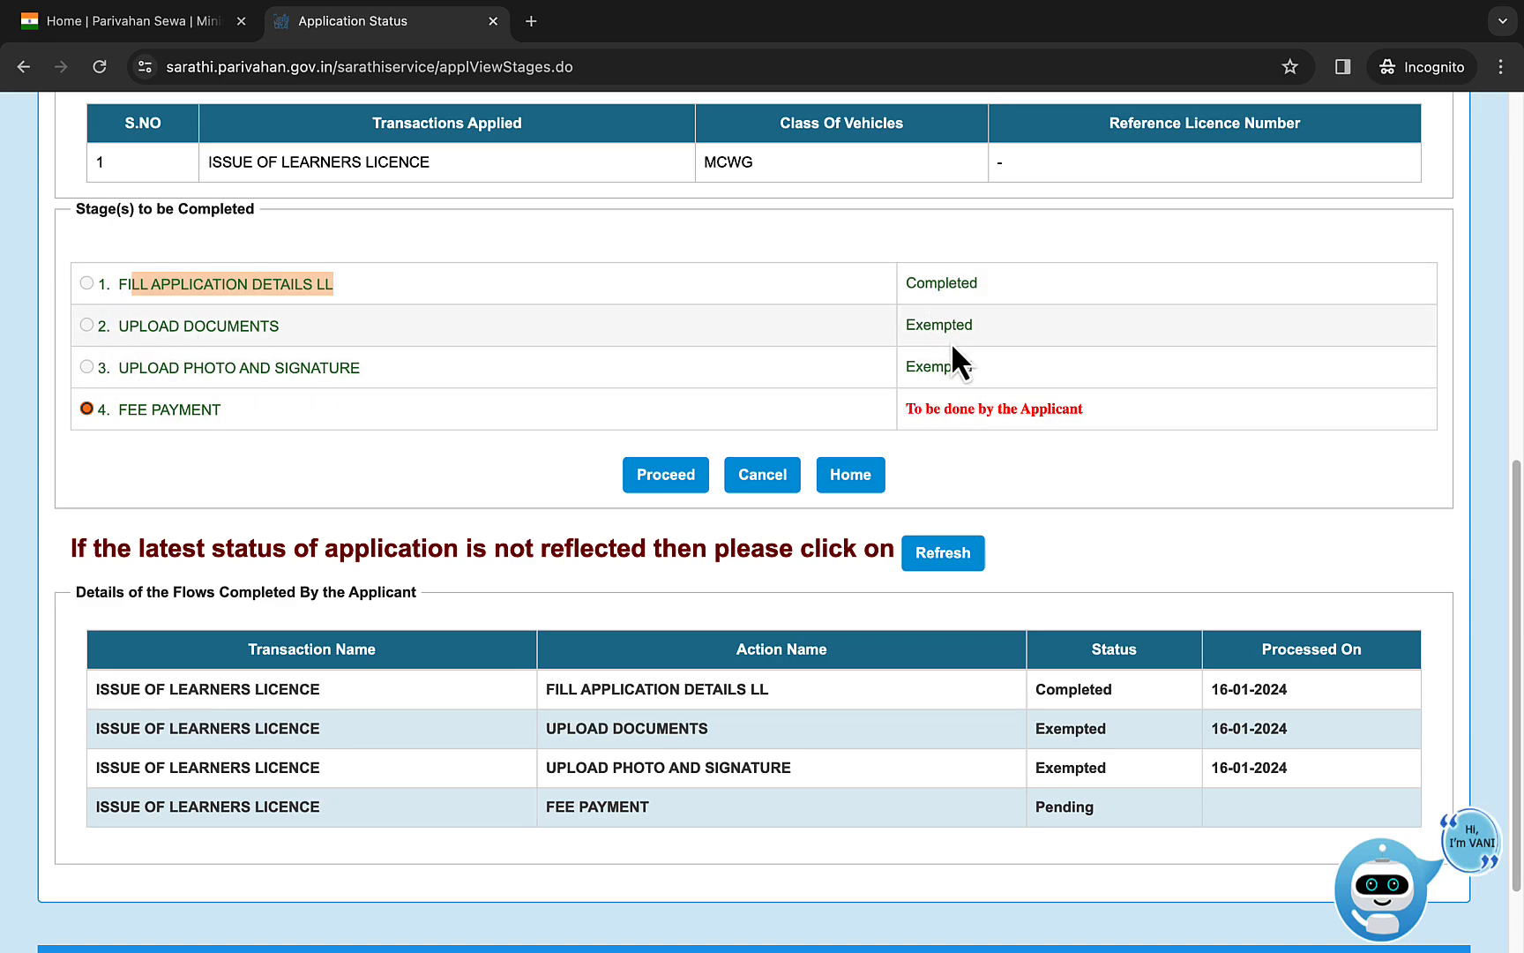
drag(205, 325, 344, 331)
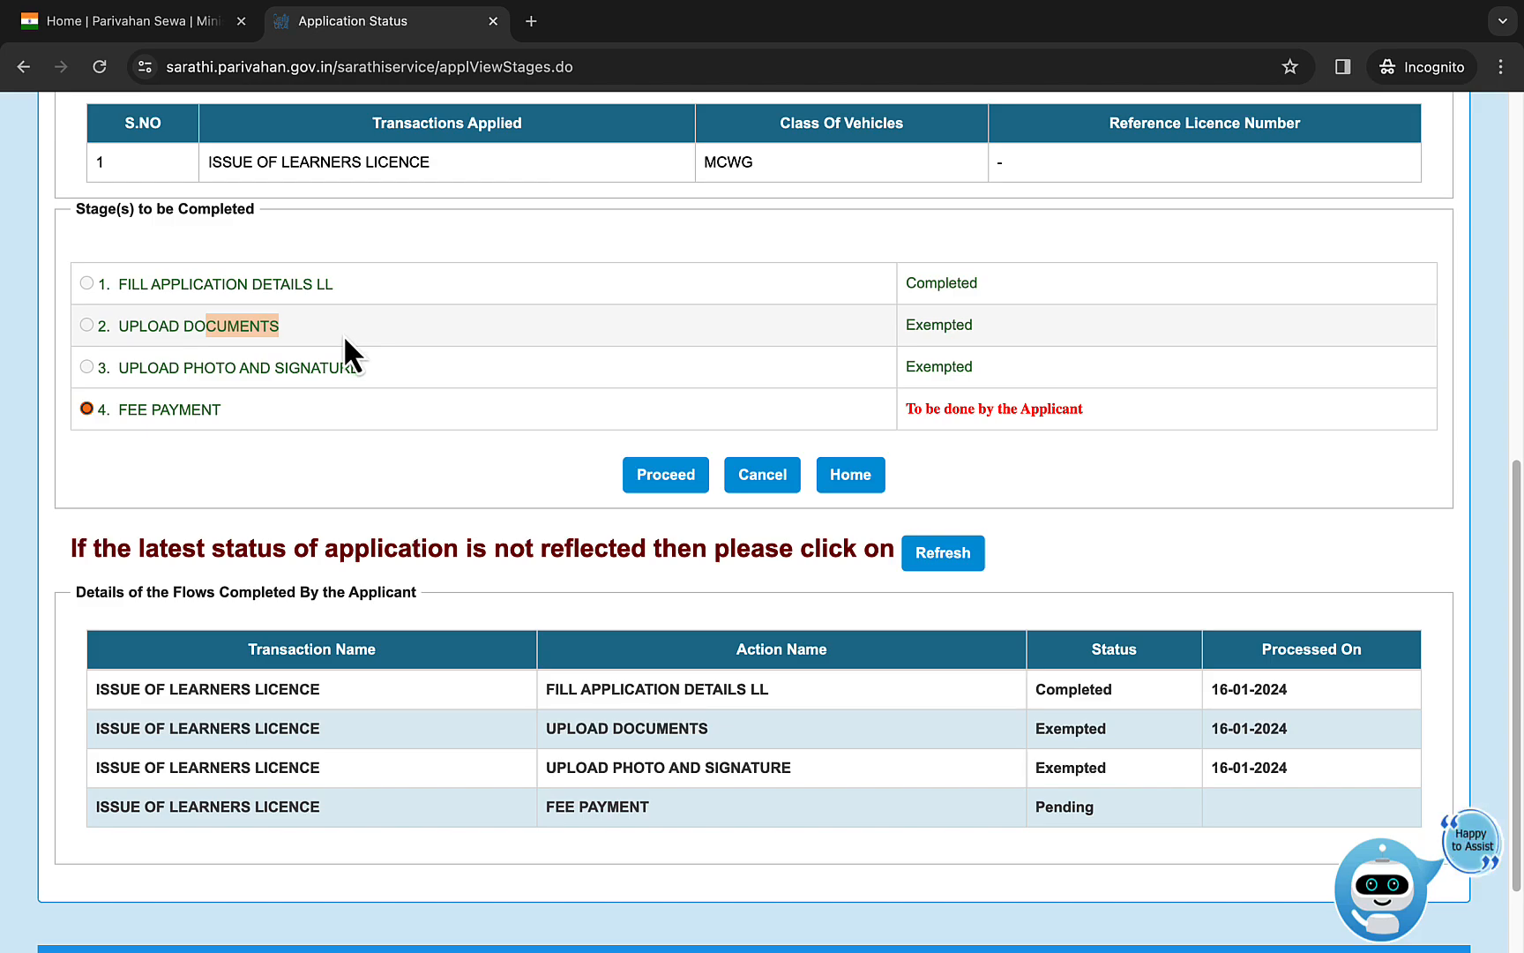
click(641, 485)
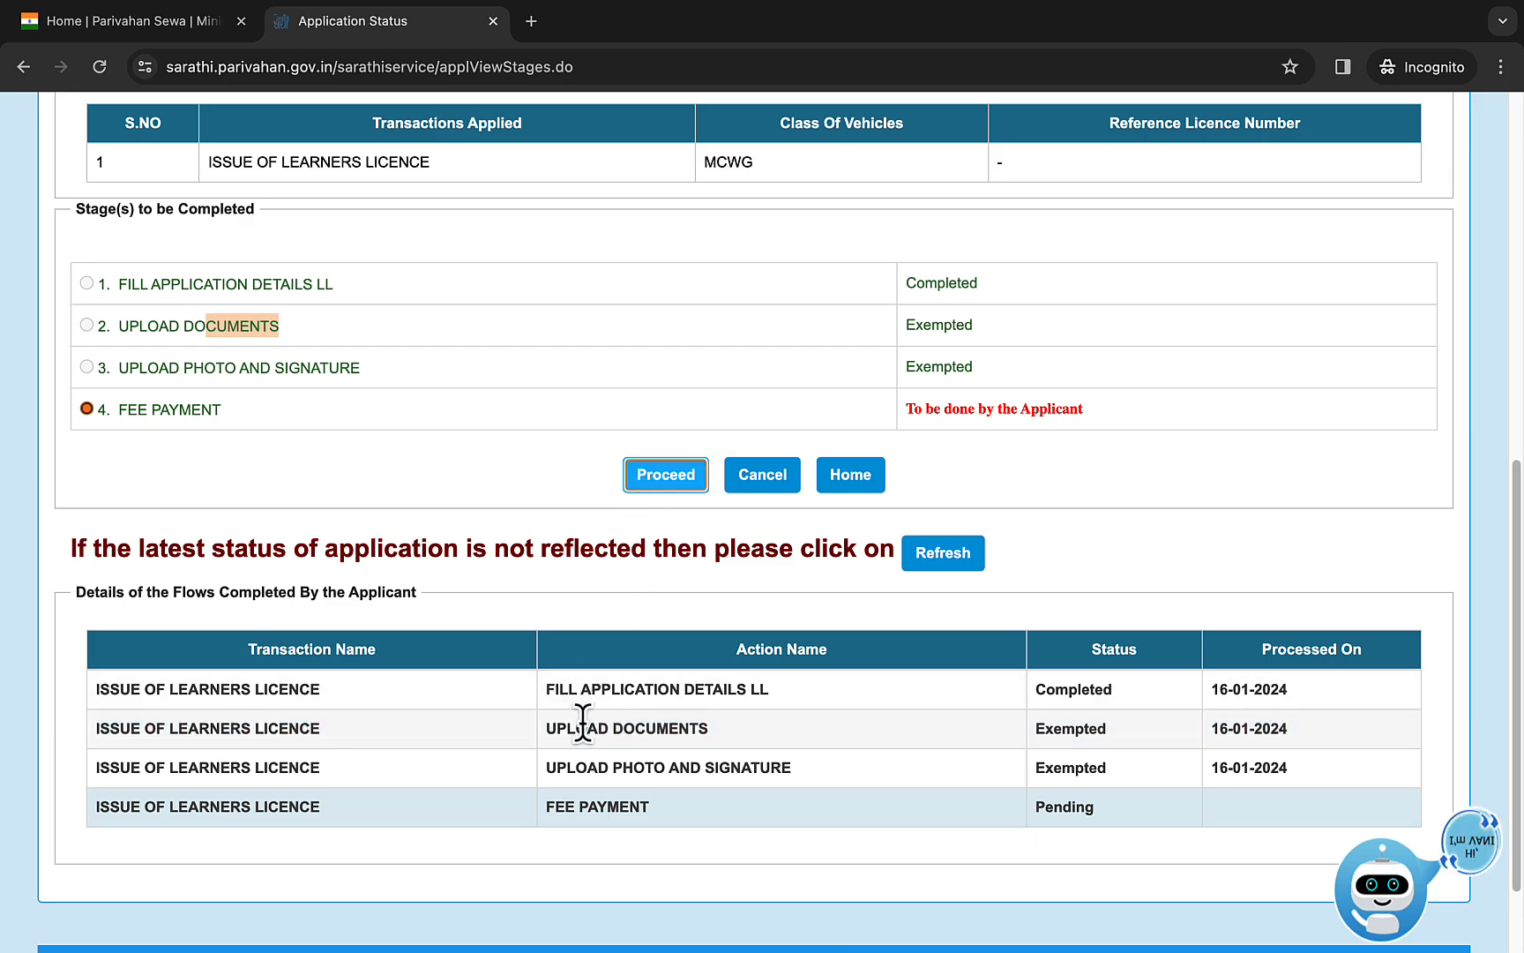
drag(557, 729, 739, 754)
drag(599, 768, 808, 779)
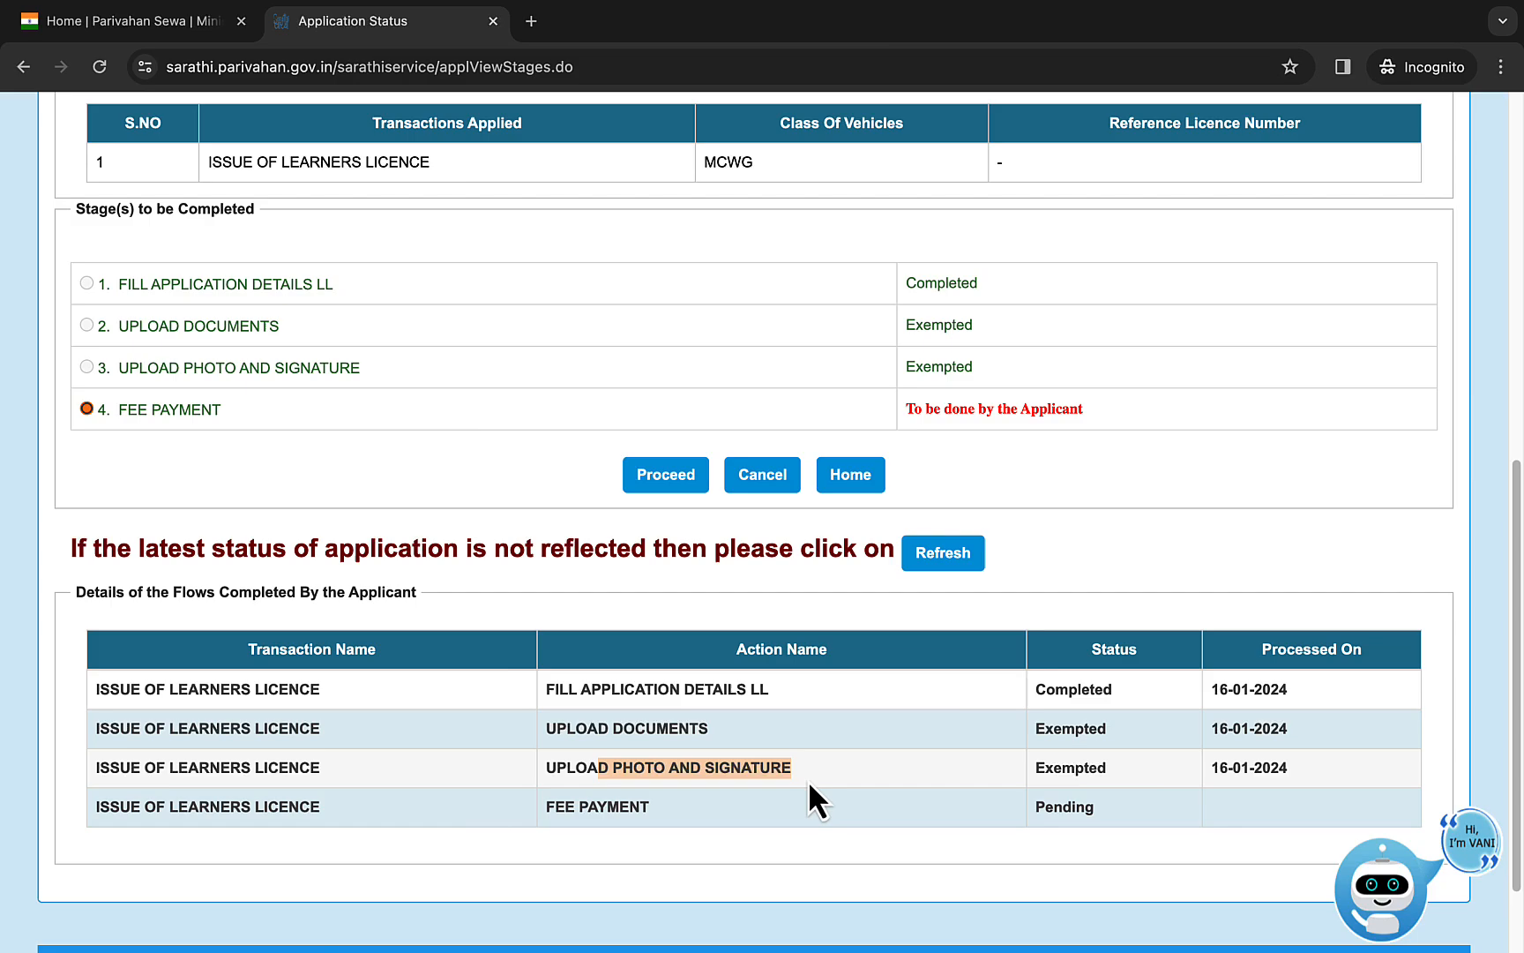
click(667, 492)
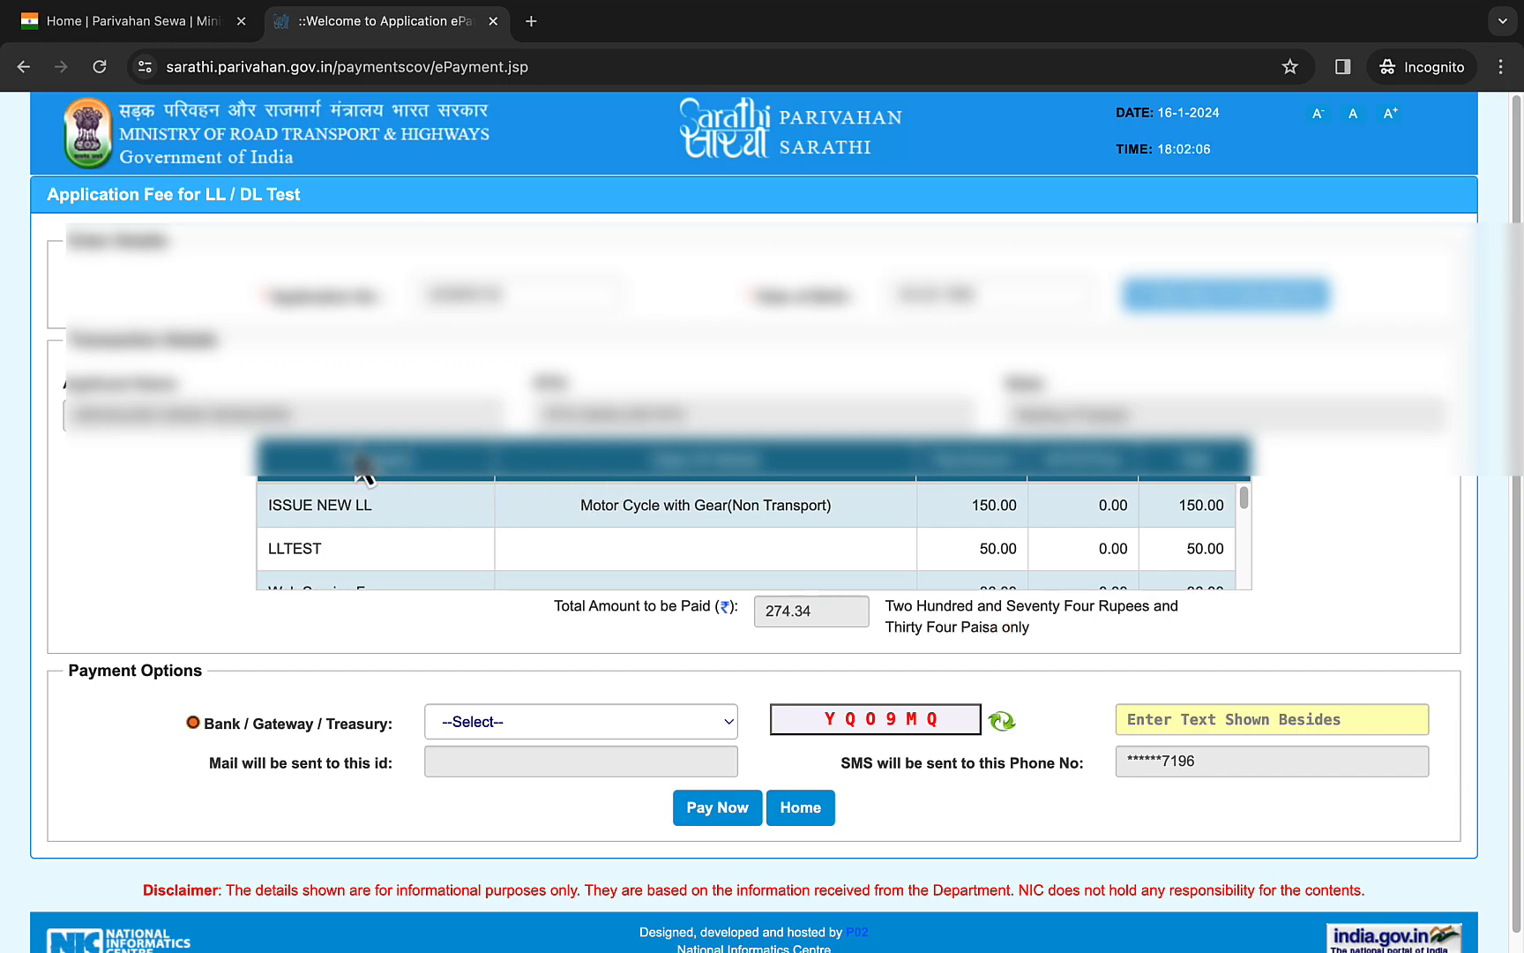
- Choose SBIePay as the bank/gateway for paying the application fee
scroll(799, 543, down, 1)
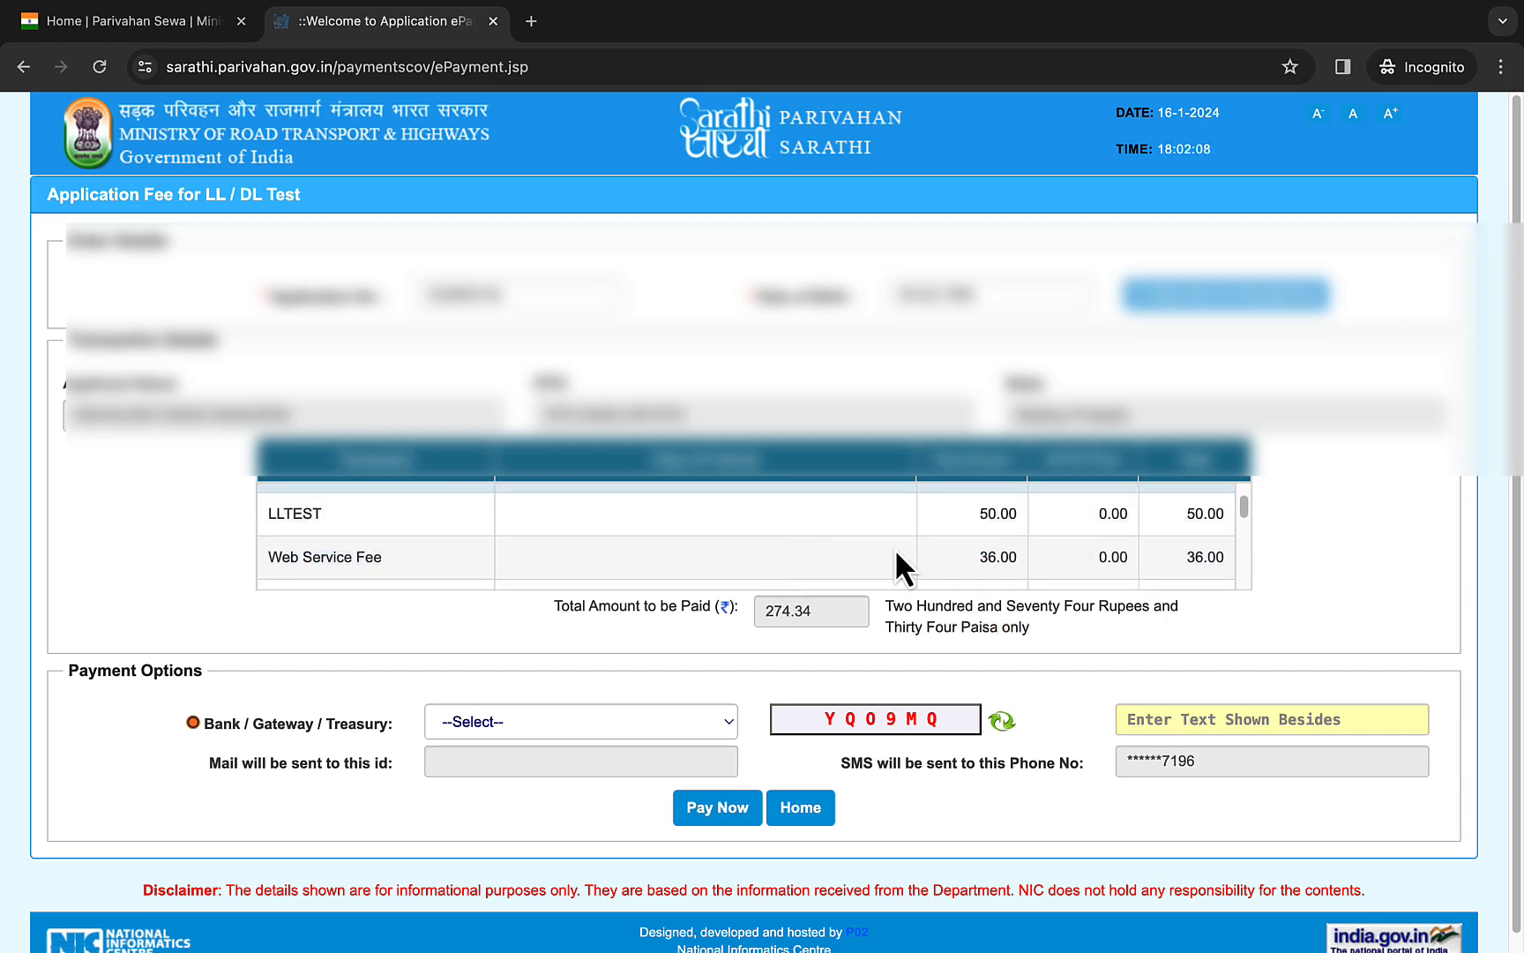
scroll(596, 555, up, 1)
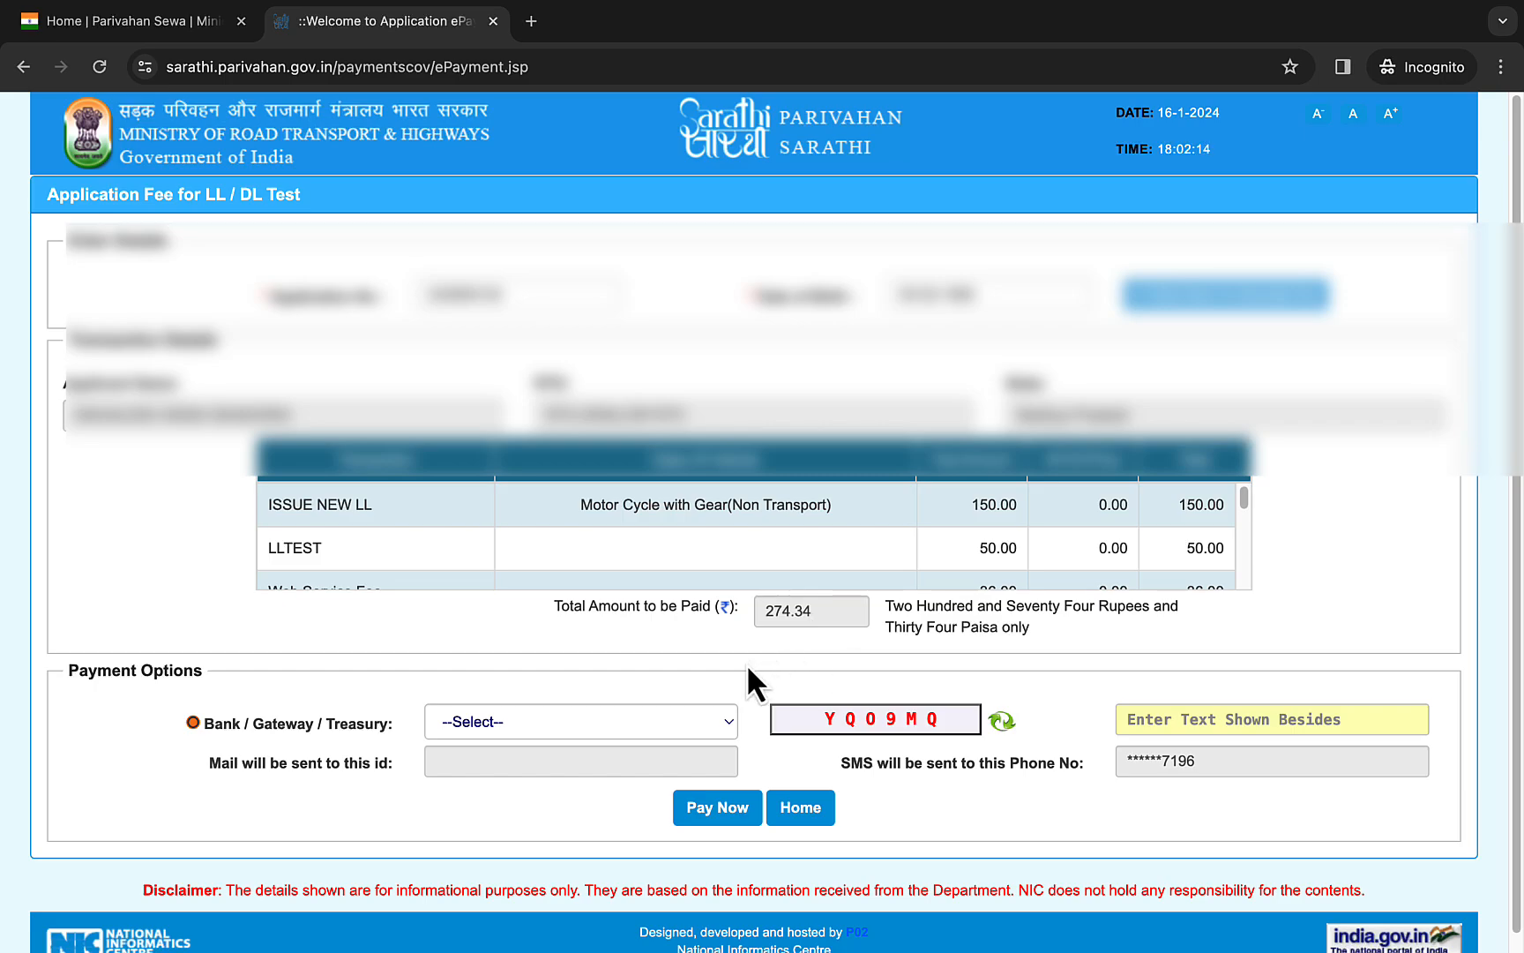
click(666, 723)
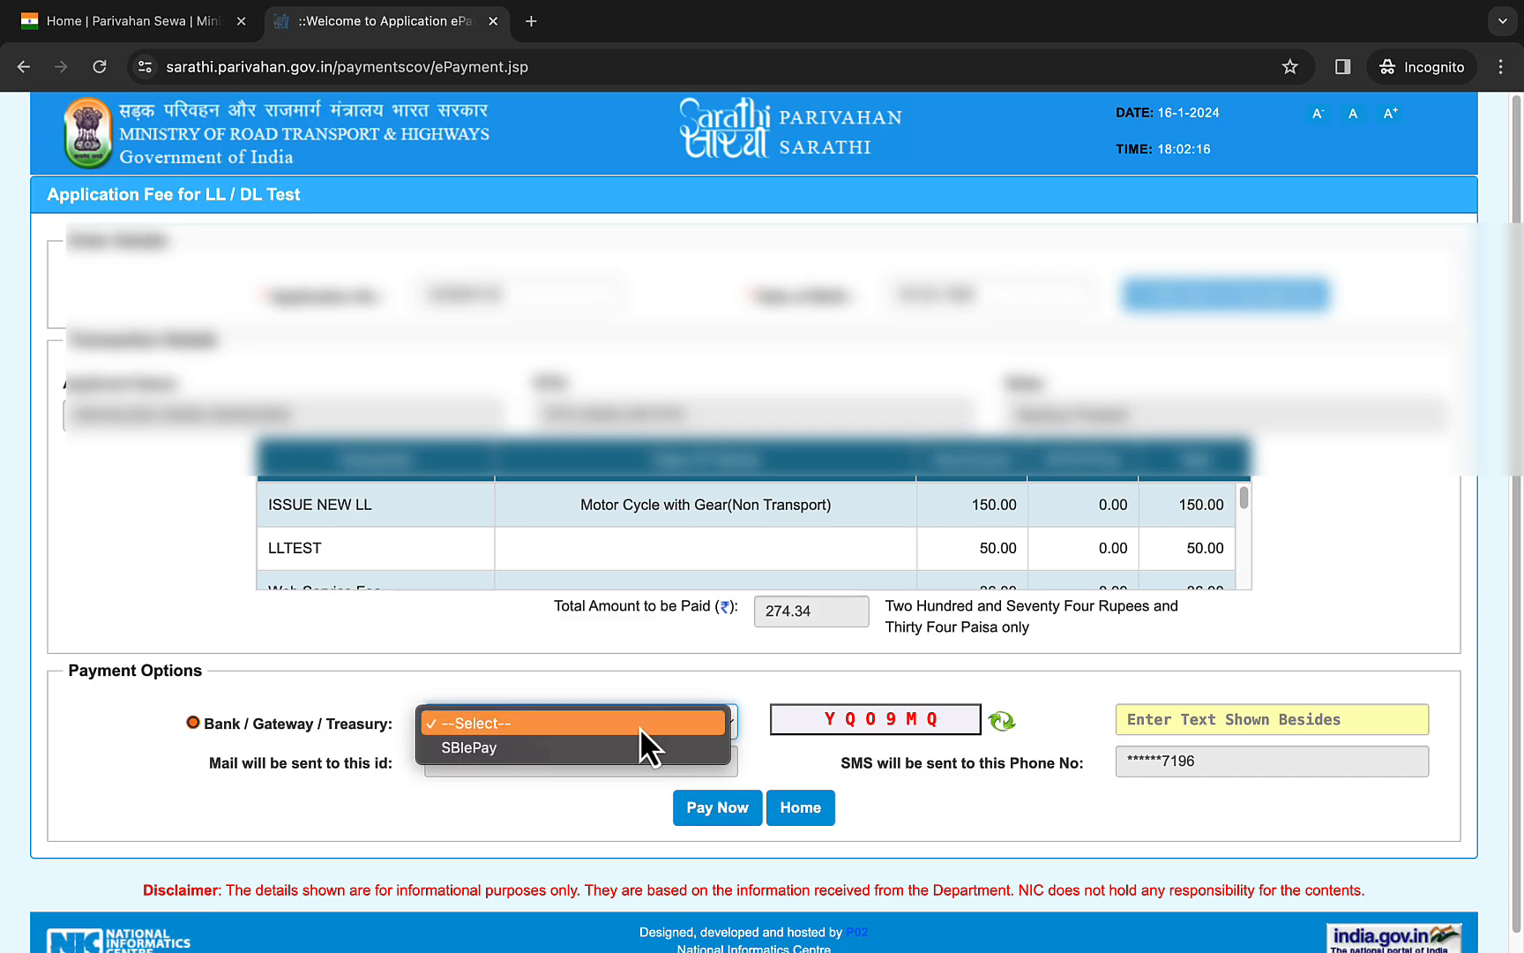
click(633, 744)
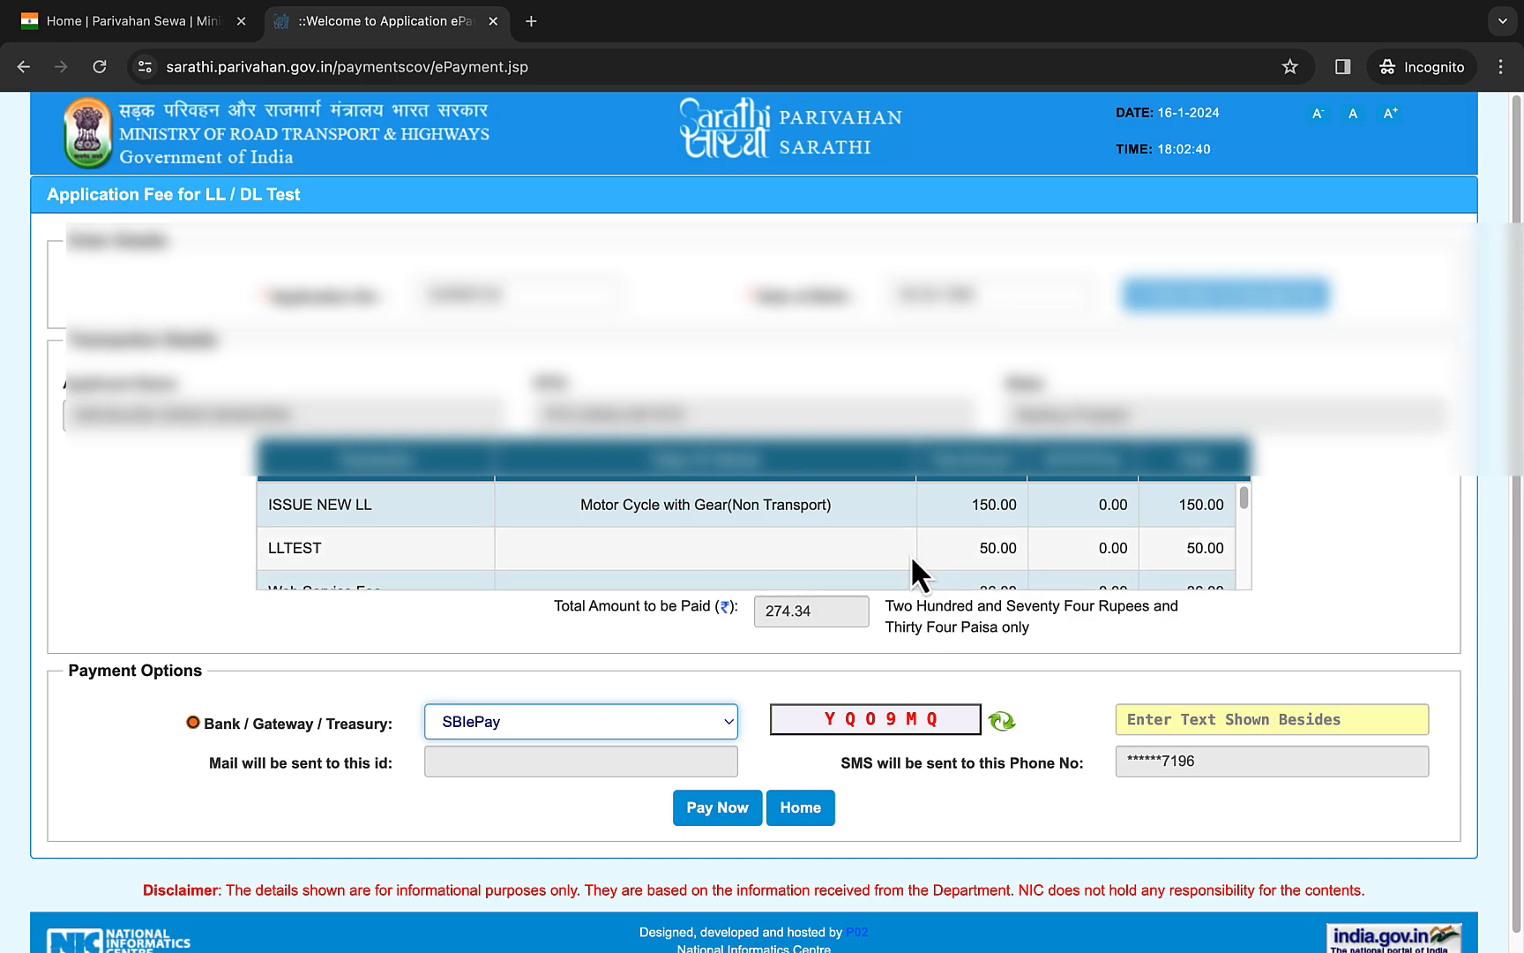
- Examine the fee breakdown for the learner's licence, including the test, service, online payment and tax charges
double_click(995, 505)
scroll(696, 529, down, 1)
scroll(697, 528, down, 1)
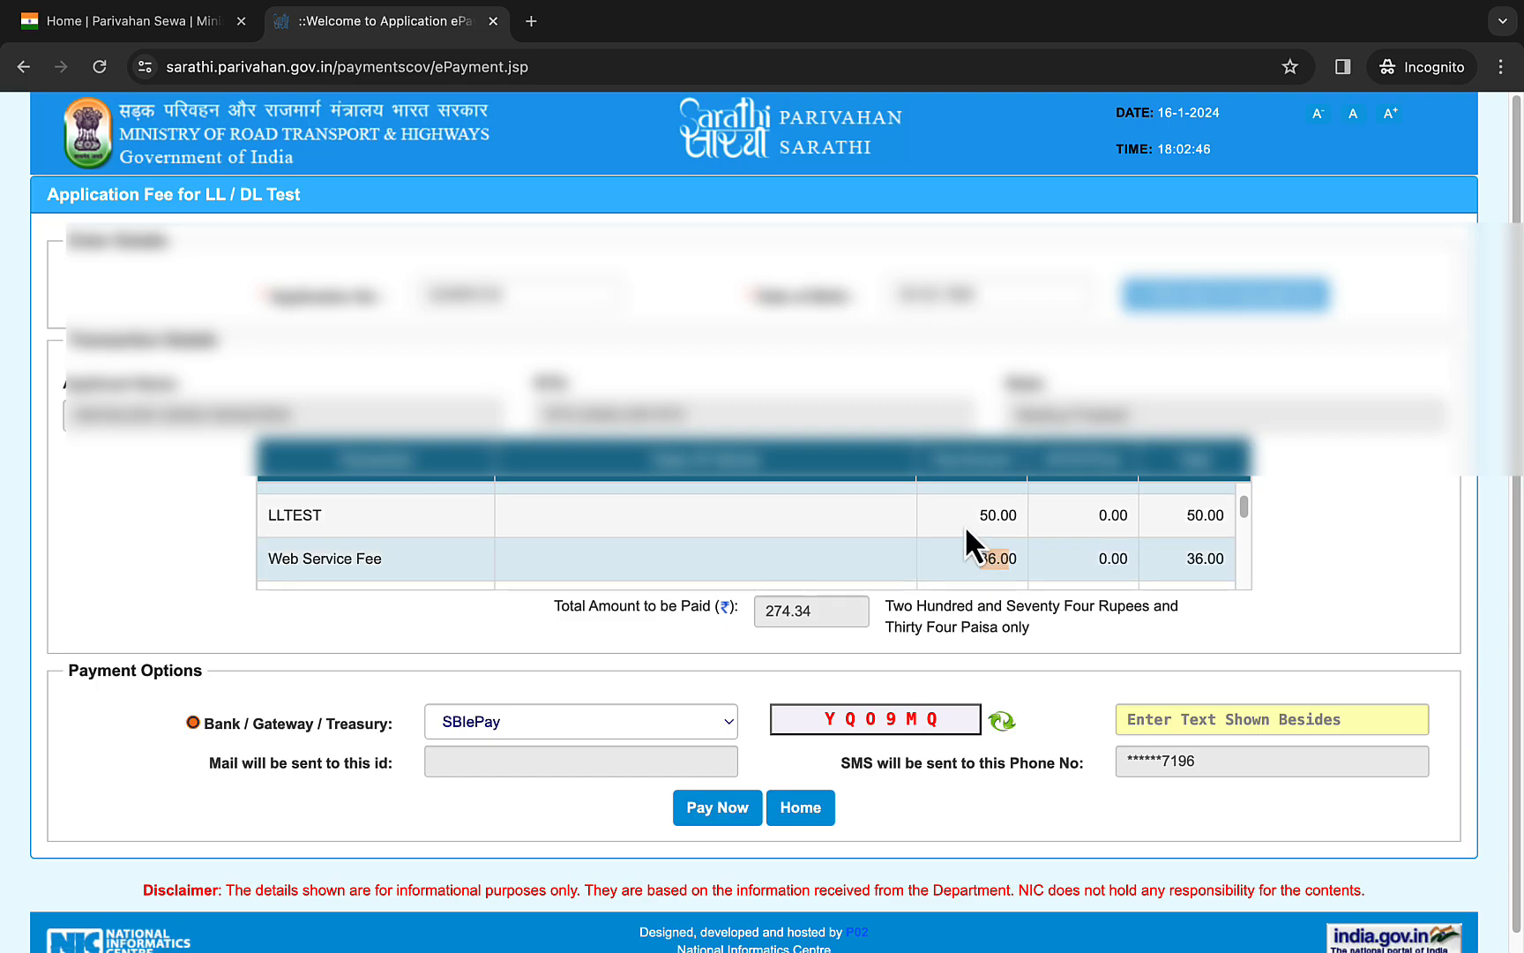
drag(966, 516, 1010, 516)
scroll(613, 525, down, 3)
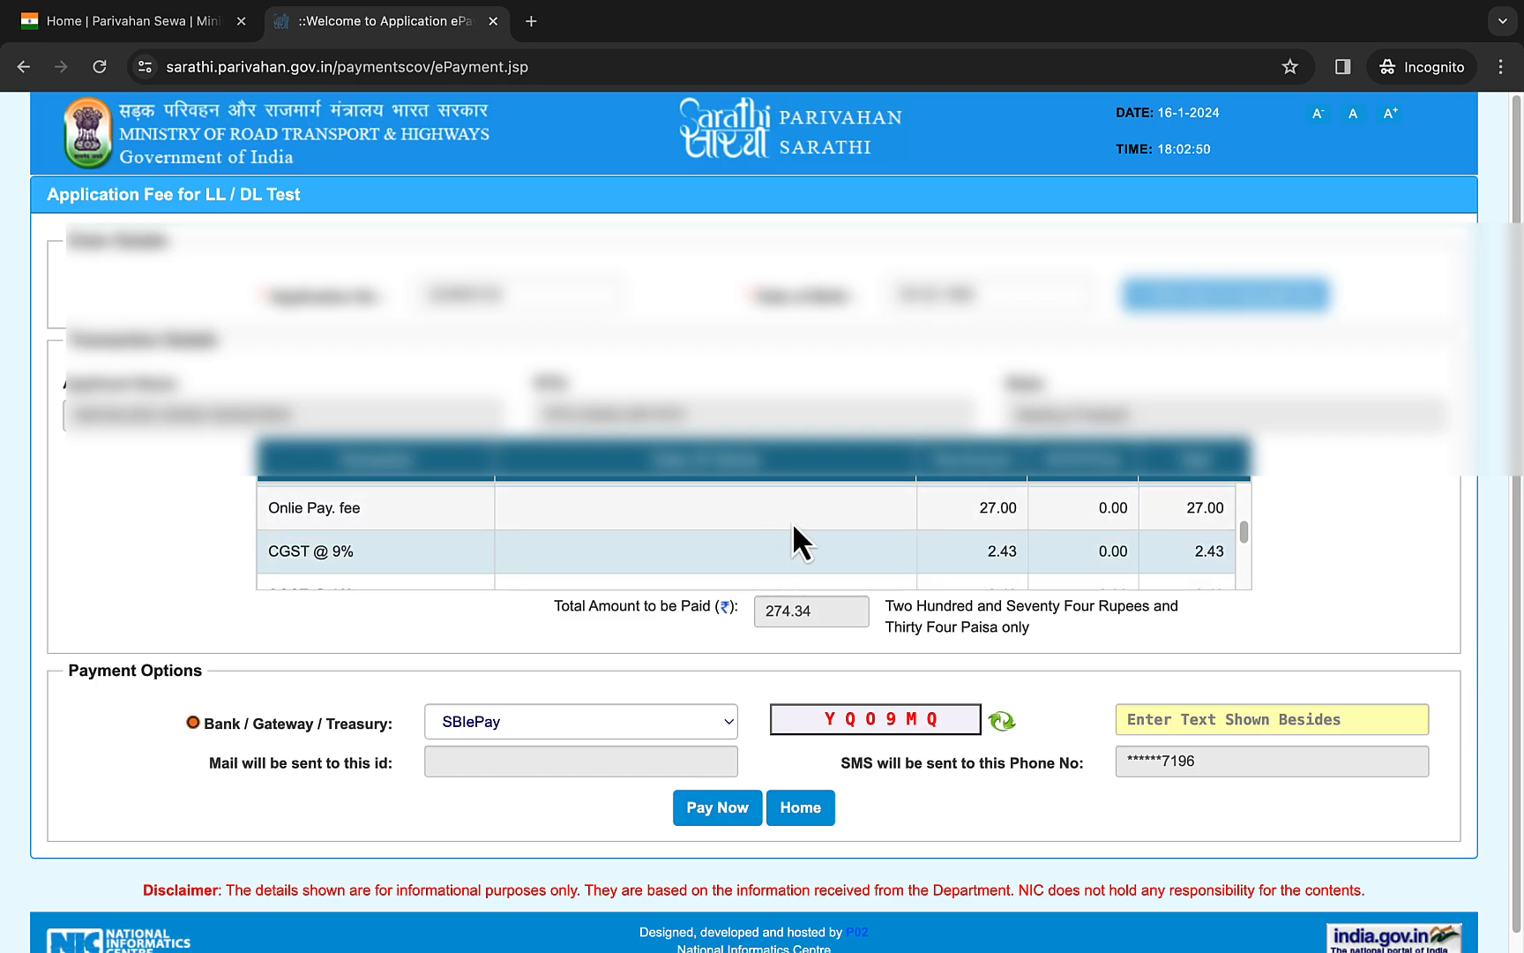